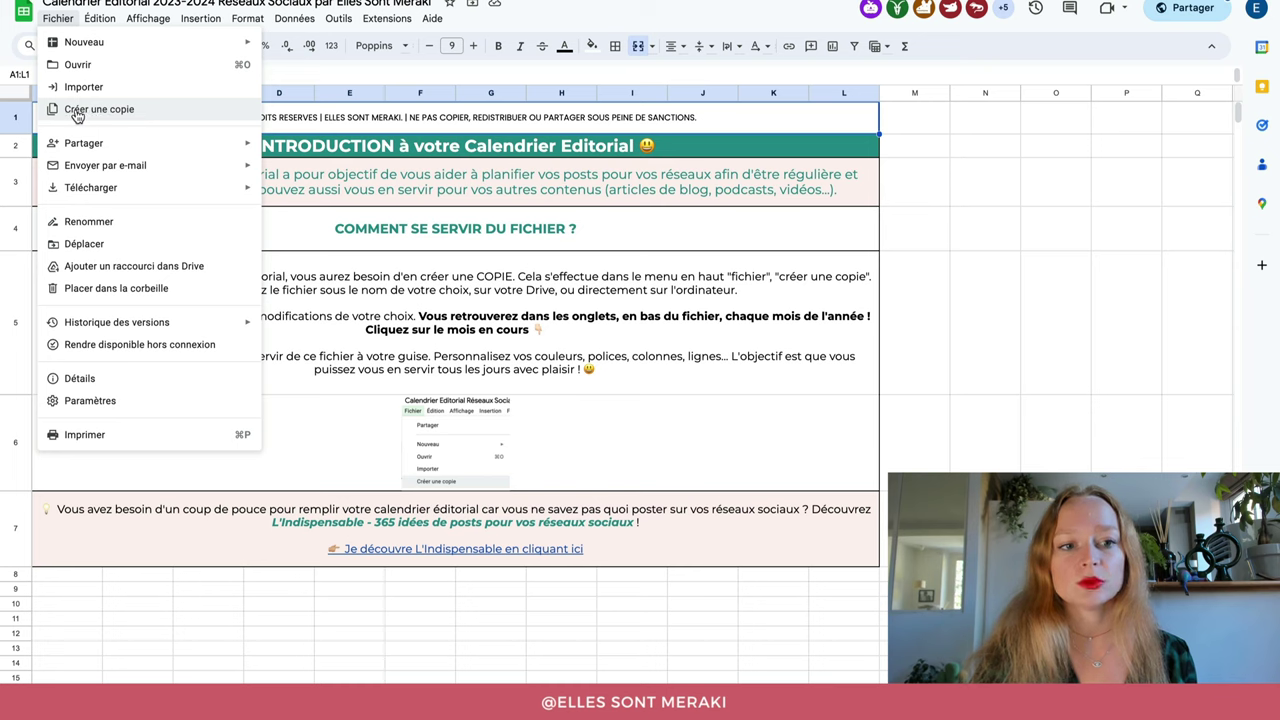
mouse_move(122, 188)
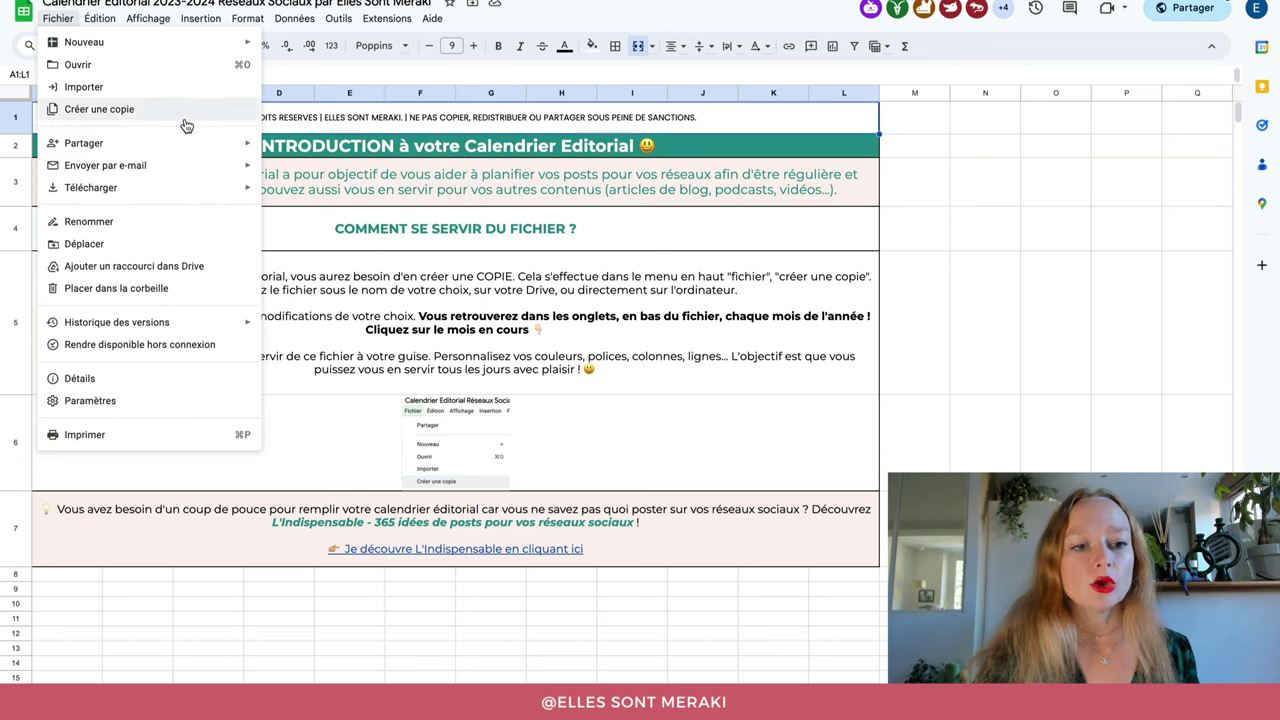
click(966, 220)
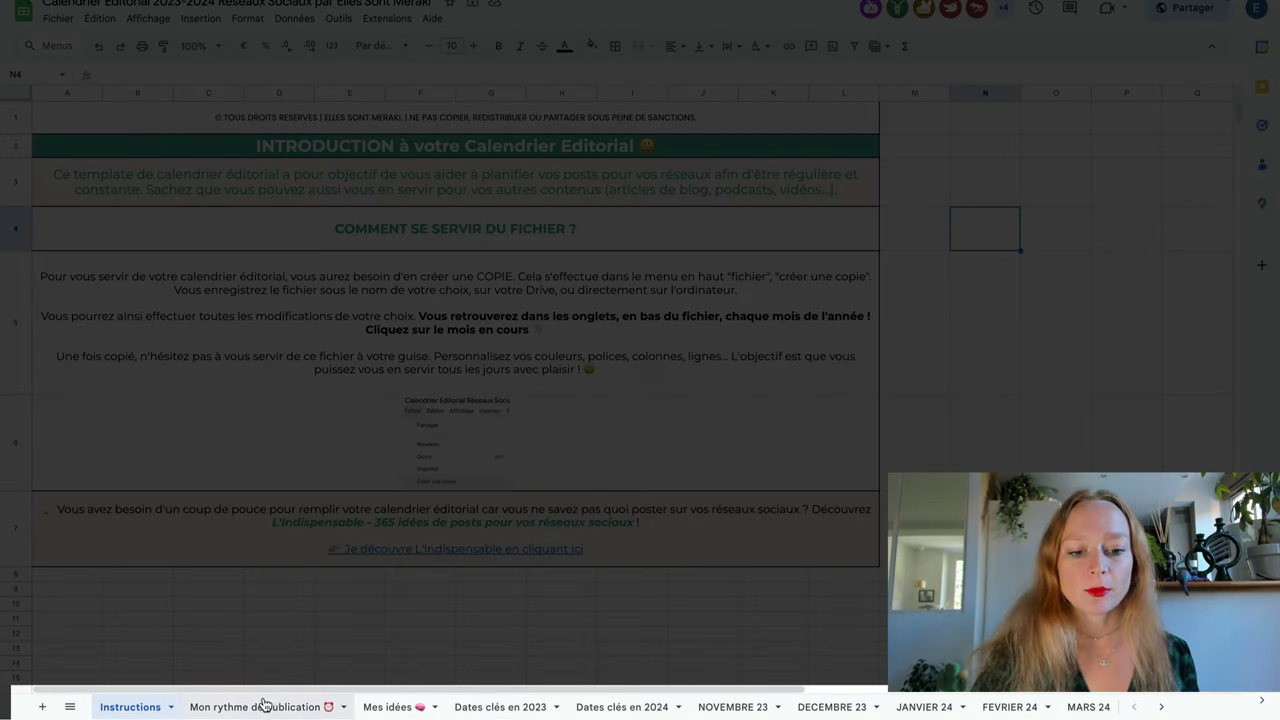
- Go to the publishing rhythm sheet and inspect the cells for posts per week, posting days and posts per month
key(ctrl+shift+Page_Down)
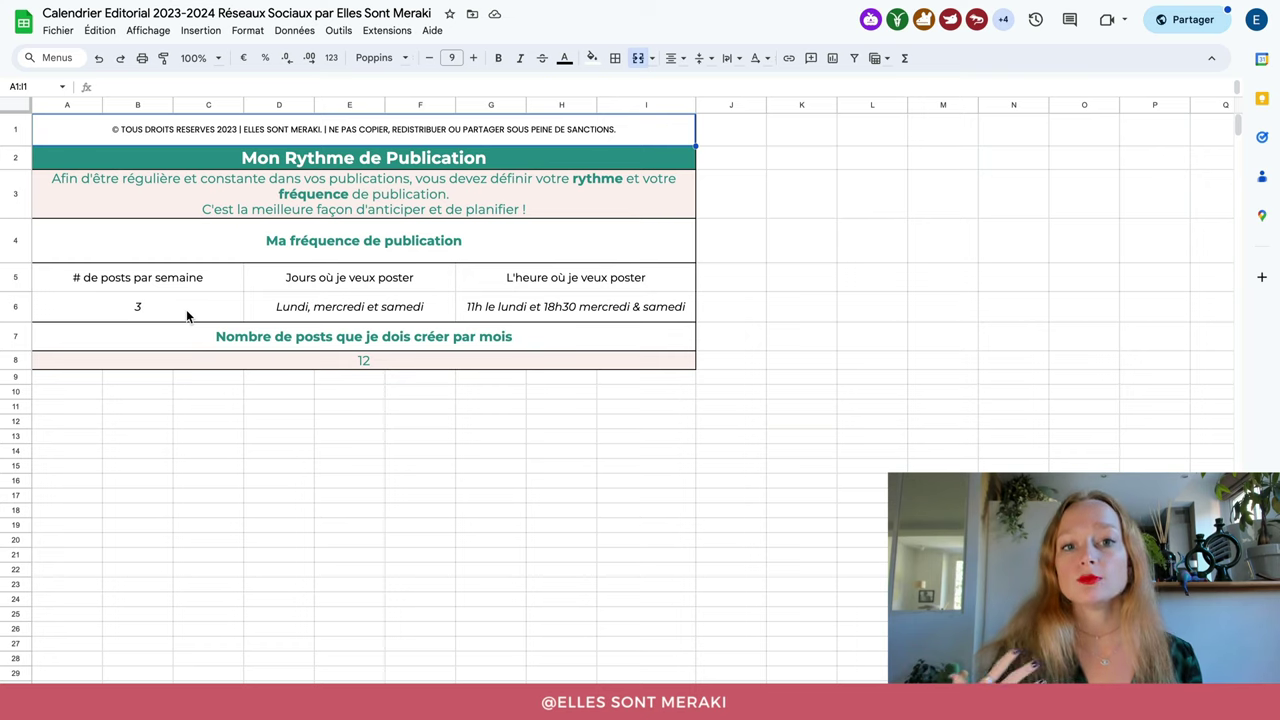
click(133, 312)
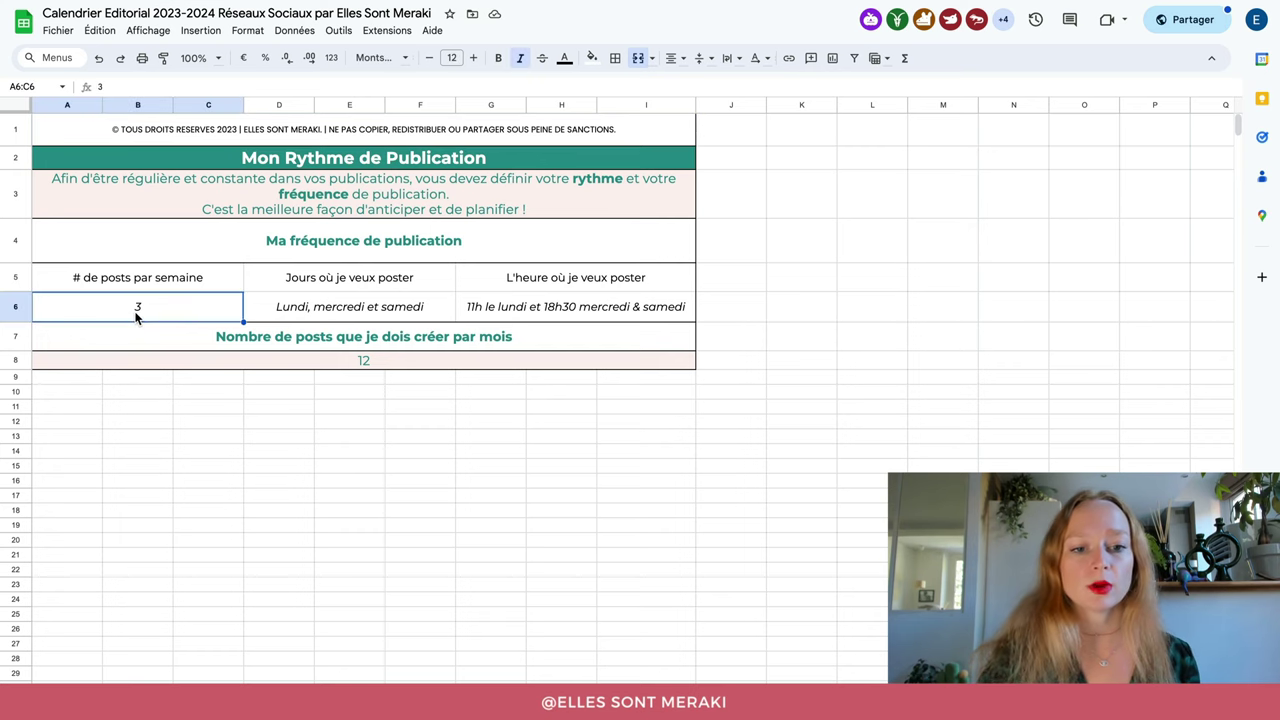
click(313, 320)
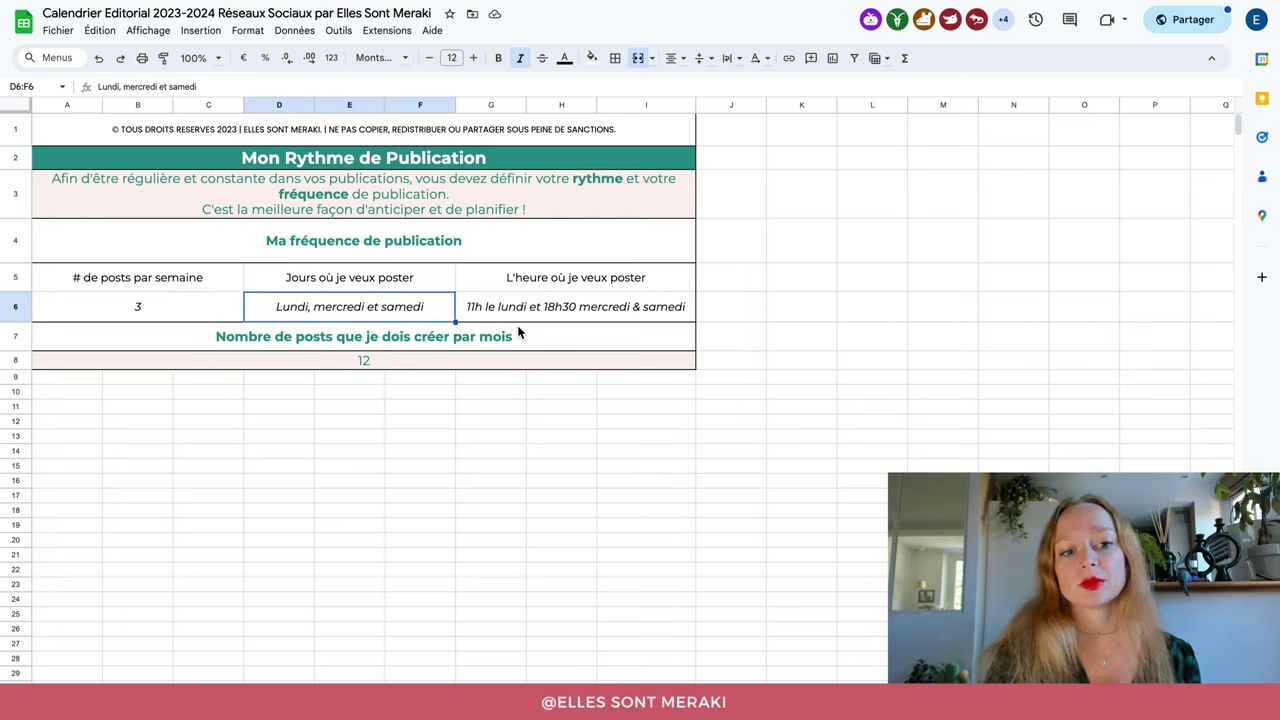
click(474, 365)
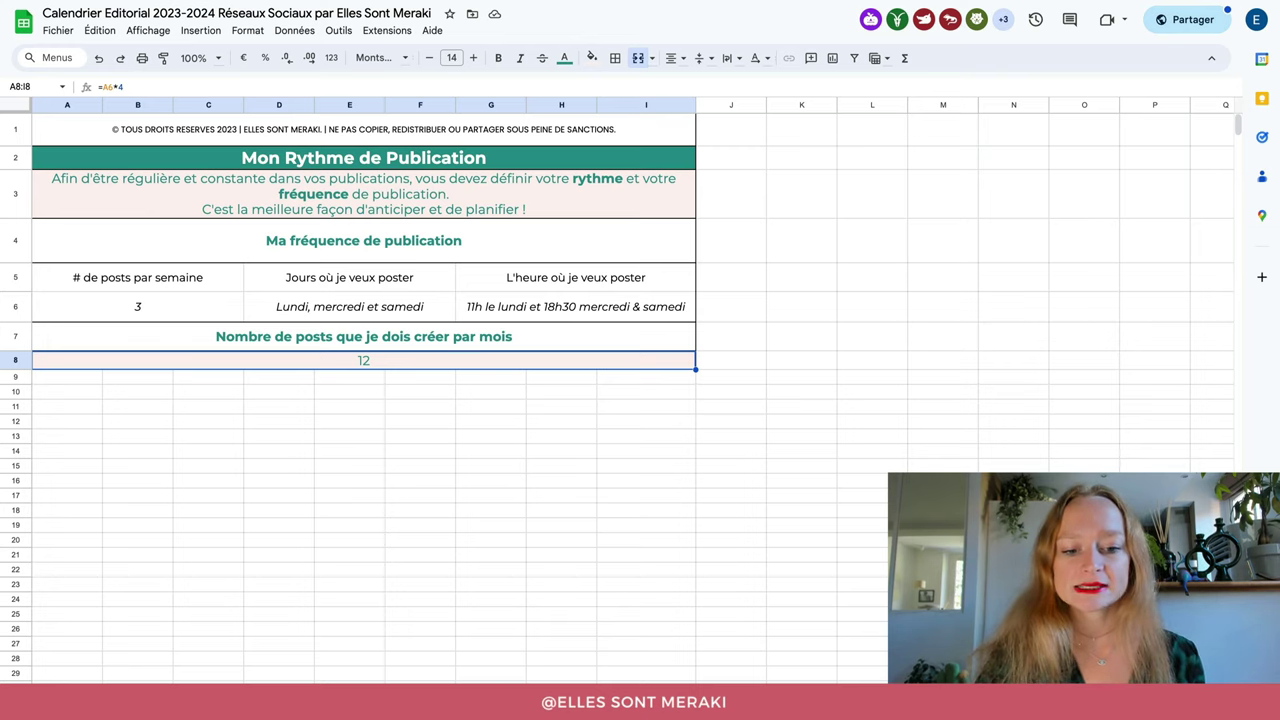
- Go to the "Mes idées" sheet and look at the blank rows meant for noting content ideas
click(546, 666)
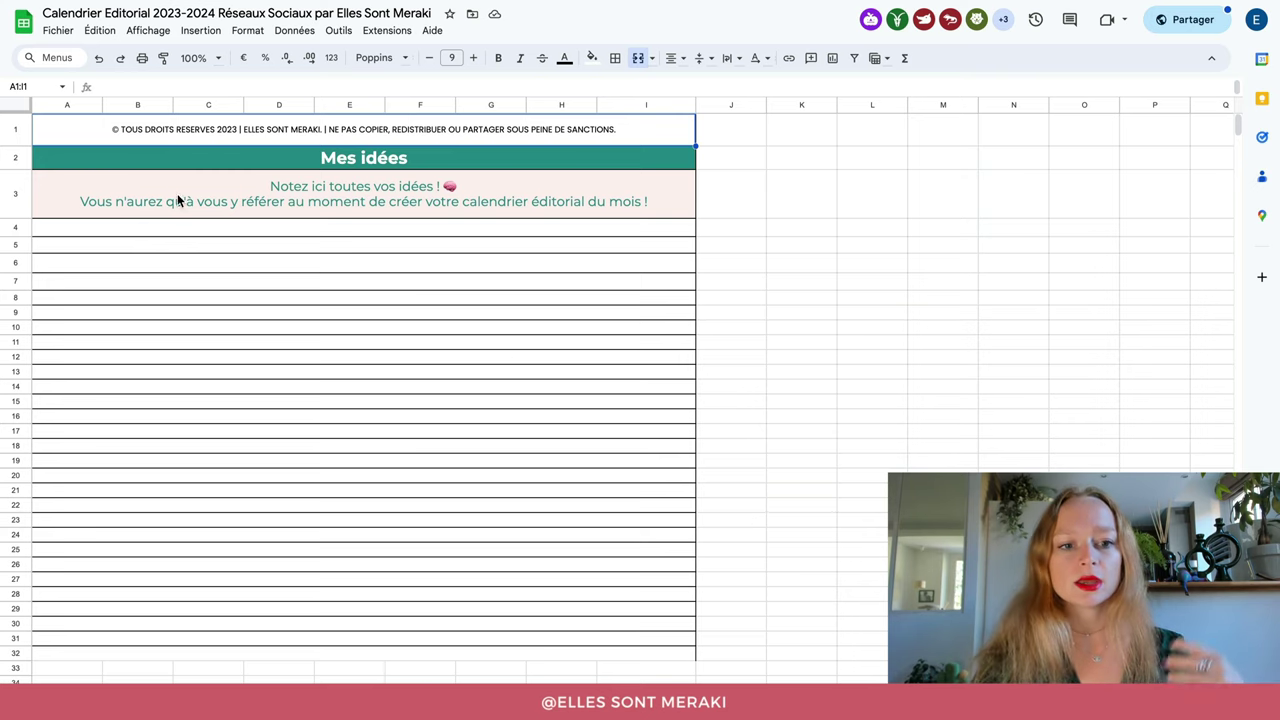
click(183, 228)
click(188, 262)
click(192, 298)
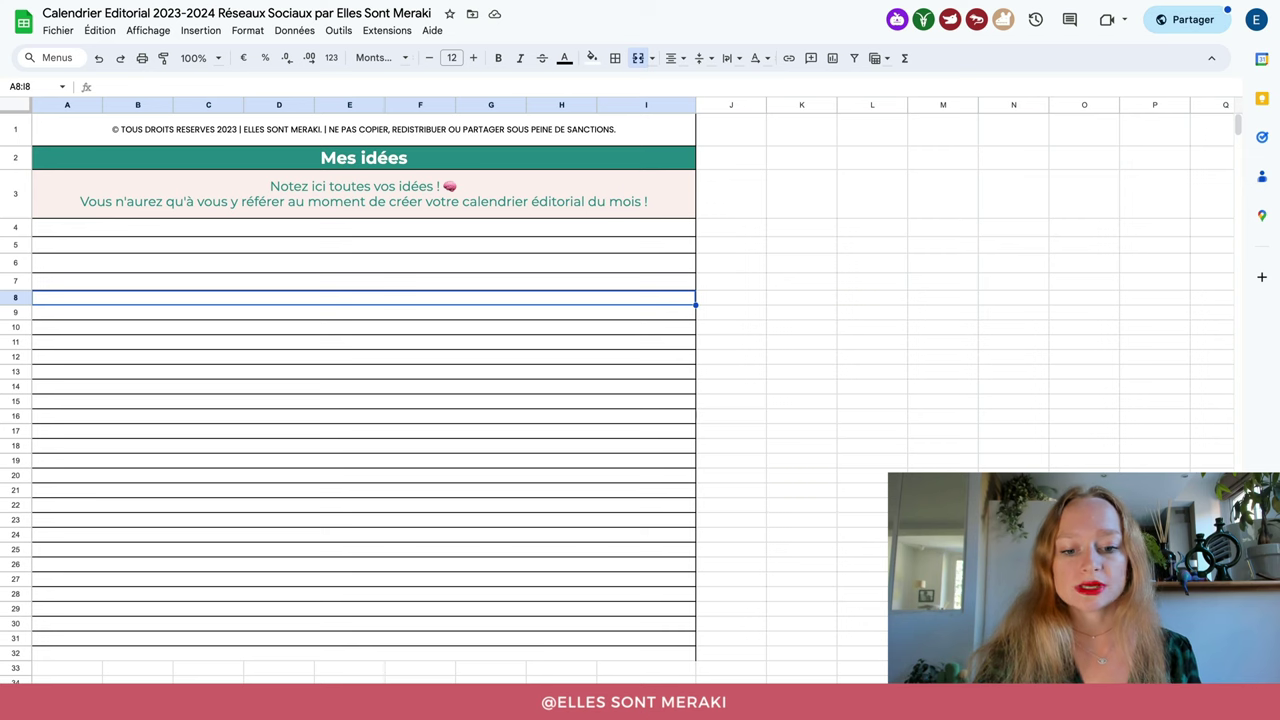
- Go to the "Dates clés en 2024" sheet and look through its key dates from January to May
click(592, 700)
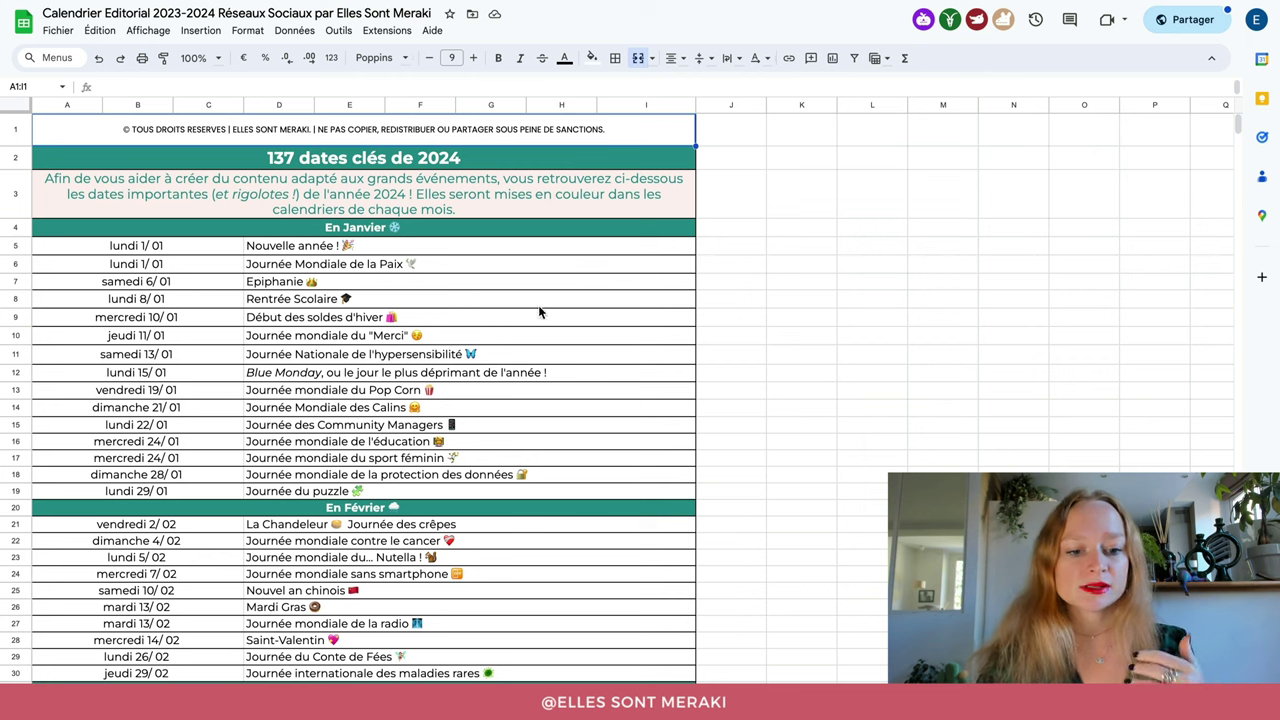
scroll(450, 610, down, 5)
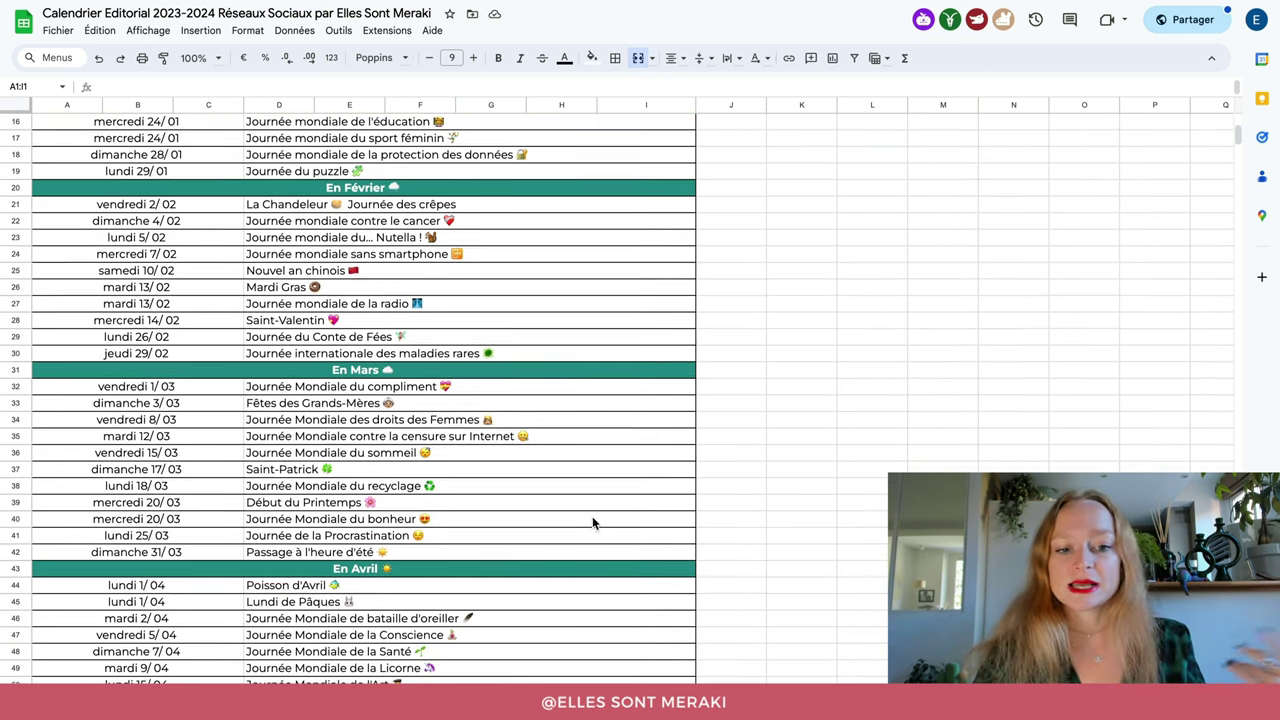
scroll(594, 521, down, 4)
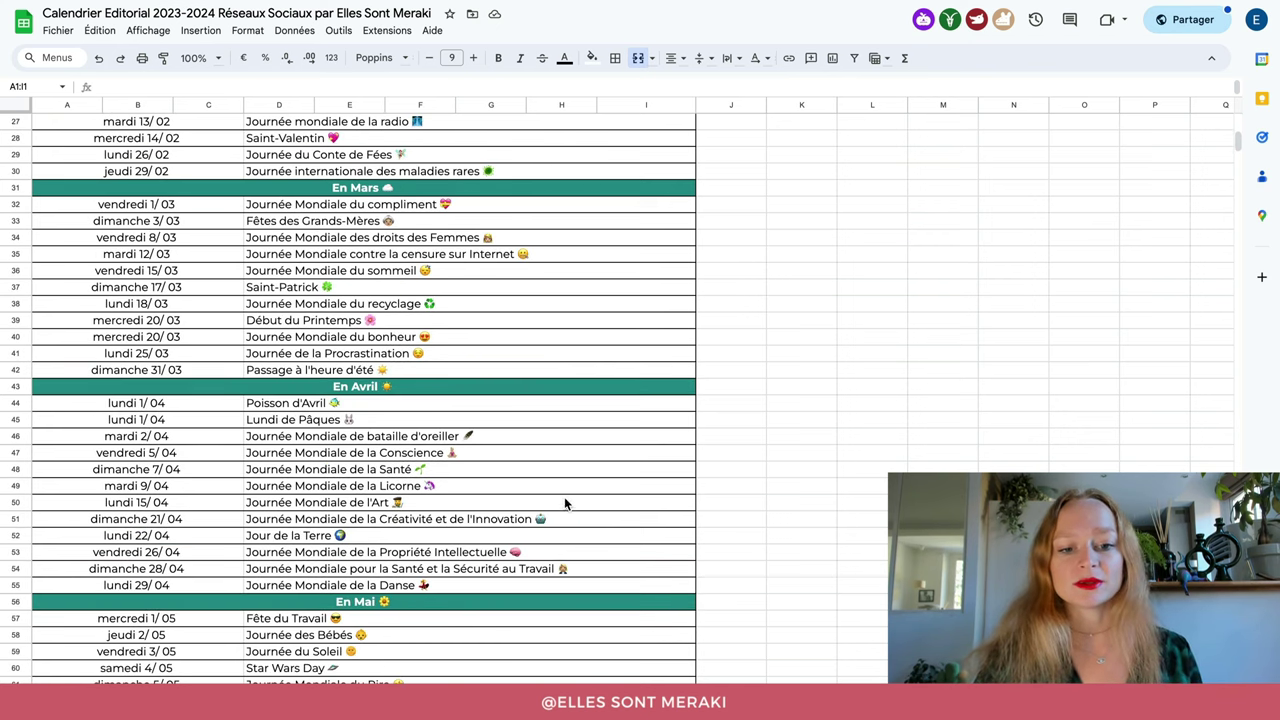
click(420, 488)
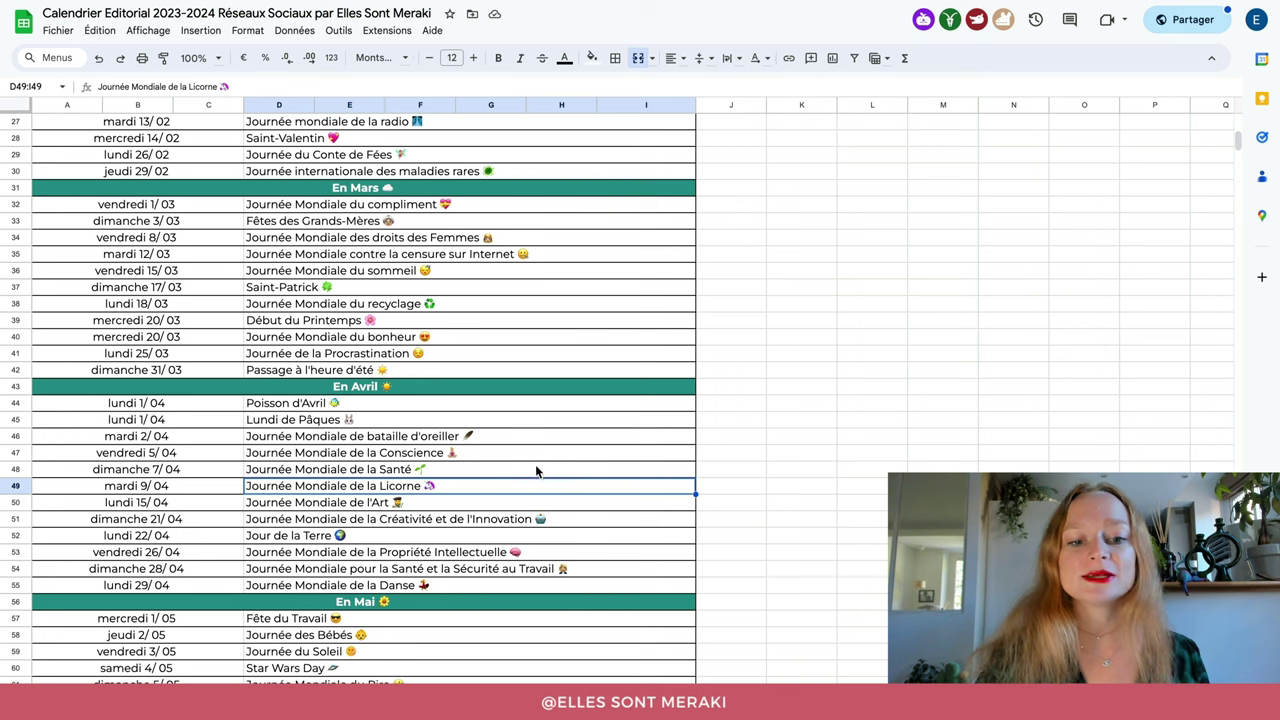
click(530, 459)
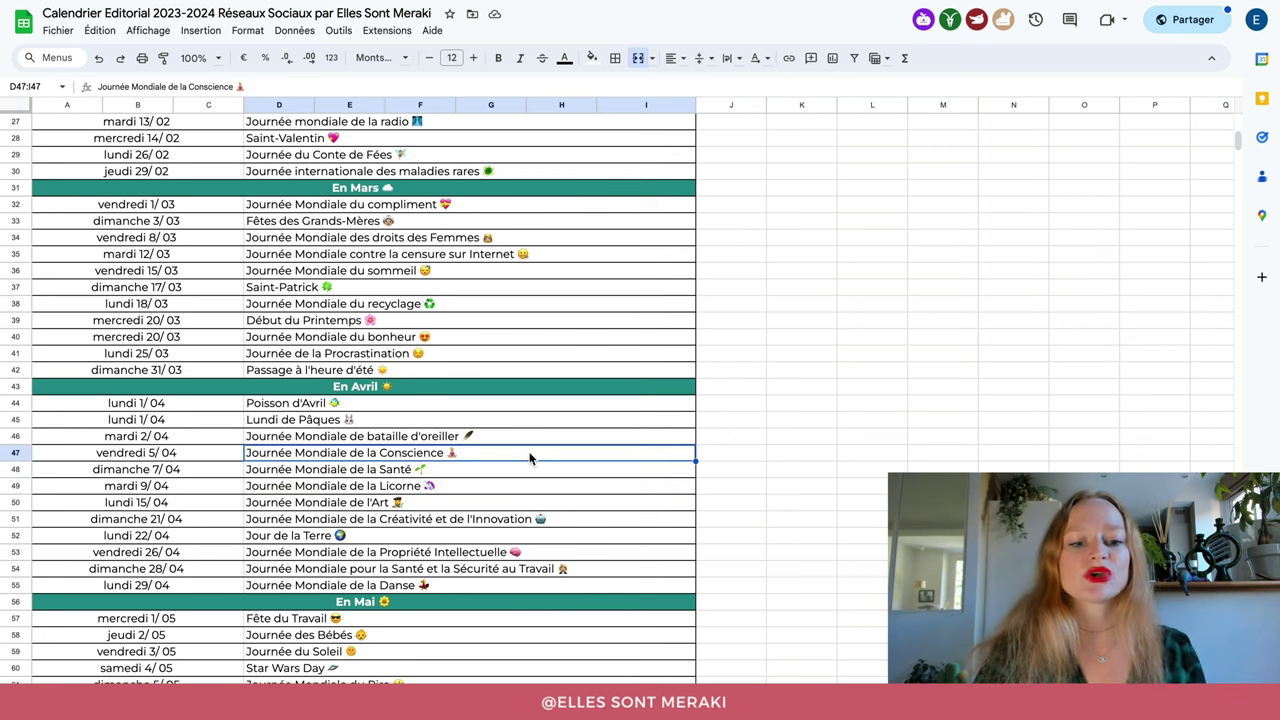
scroll(530, 459, up, 9)
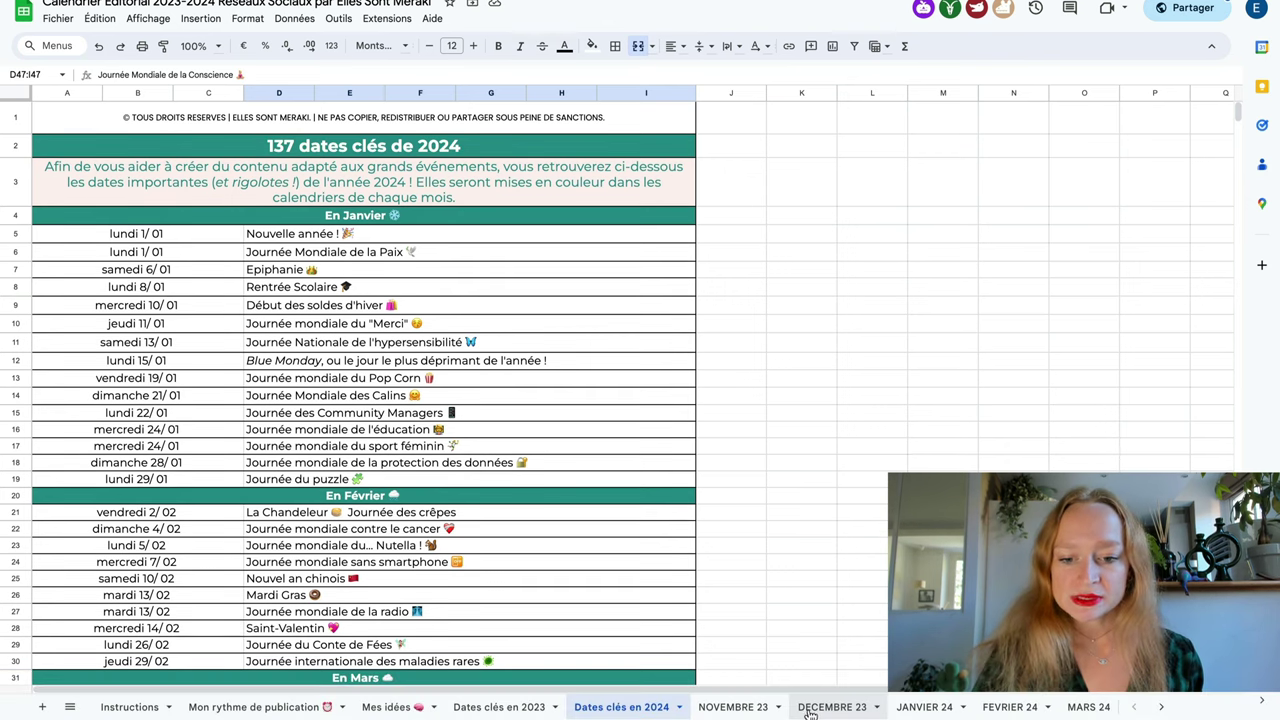
- Go to the June 2024 calendar and compare the first two highlighted weeks with their matching day and date rows
click(877, 712)
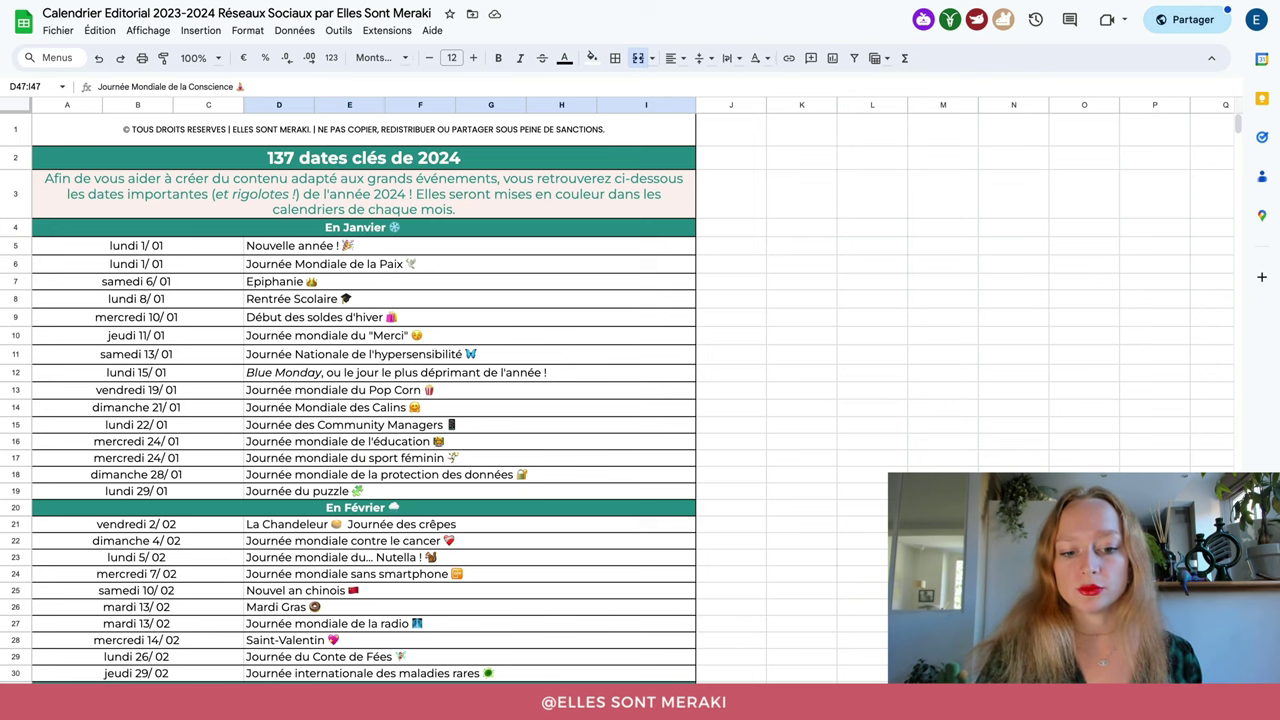
click(505, 702)
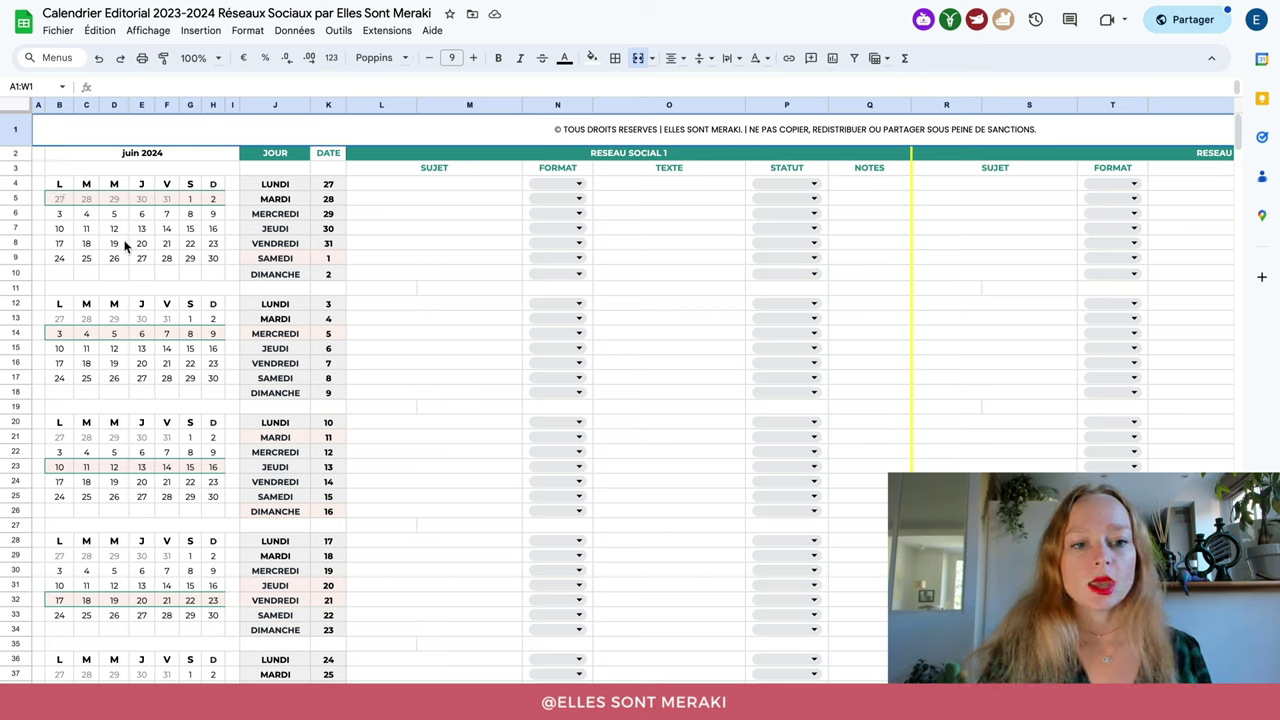
click(48, 201)
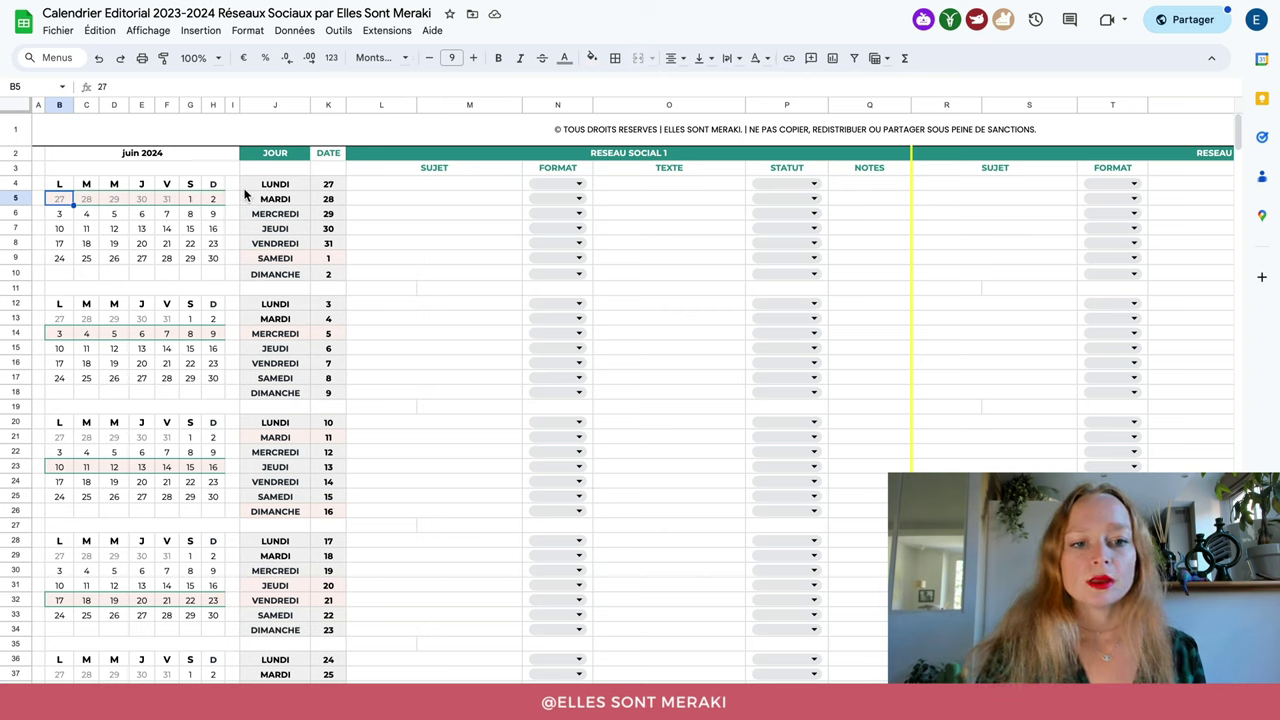
drag(250, 186, 330, 286)
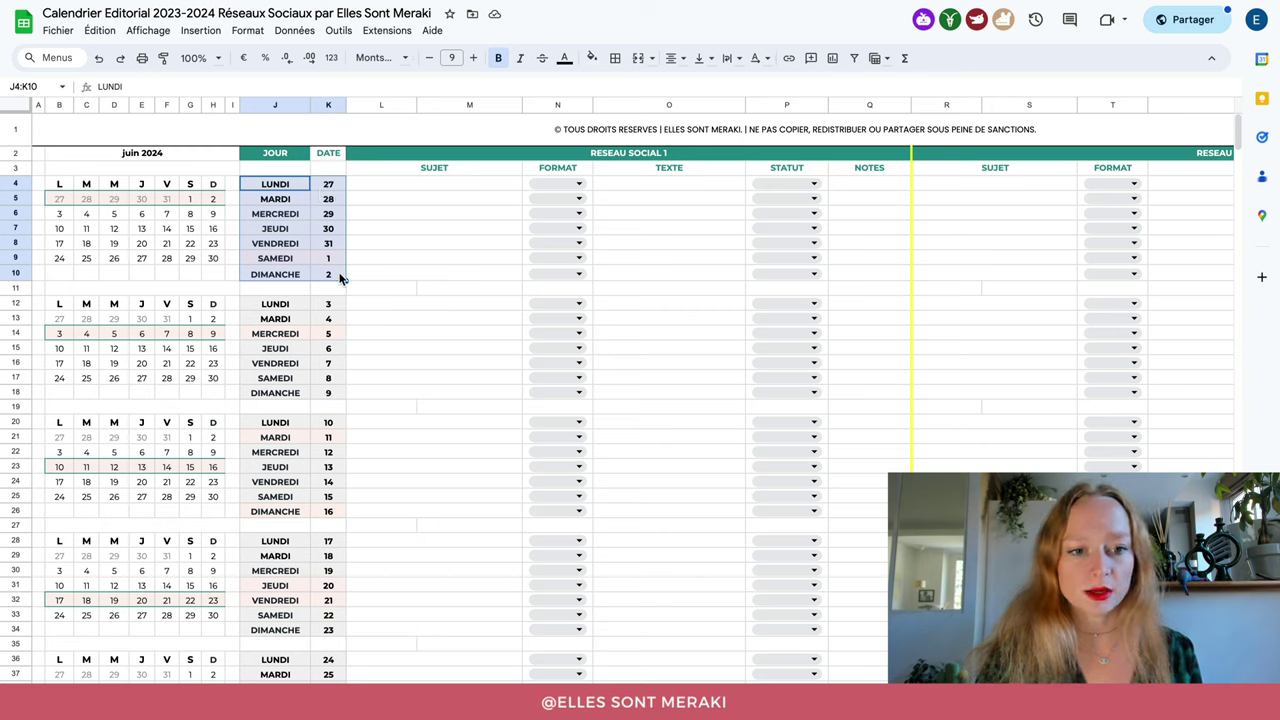
click(57, 338)
click(212, 334)
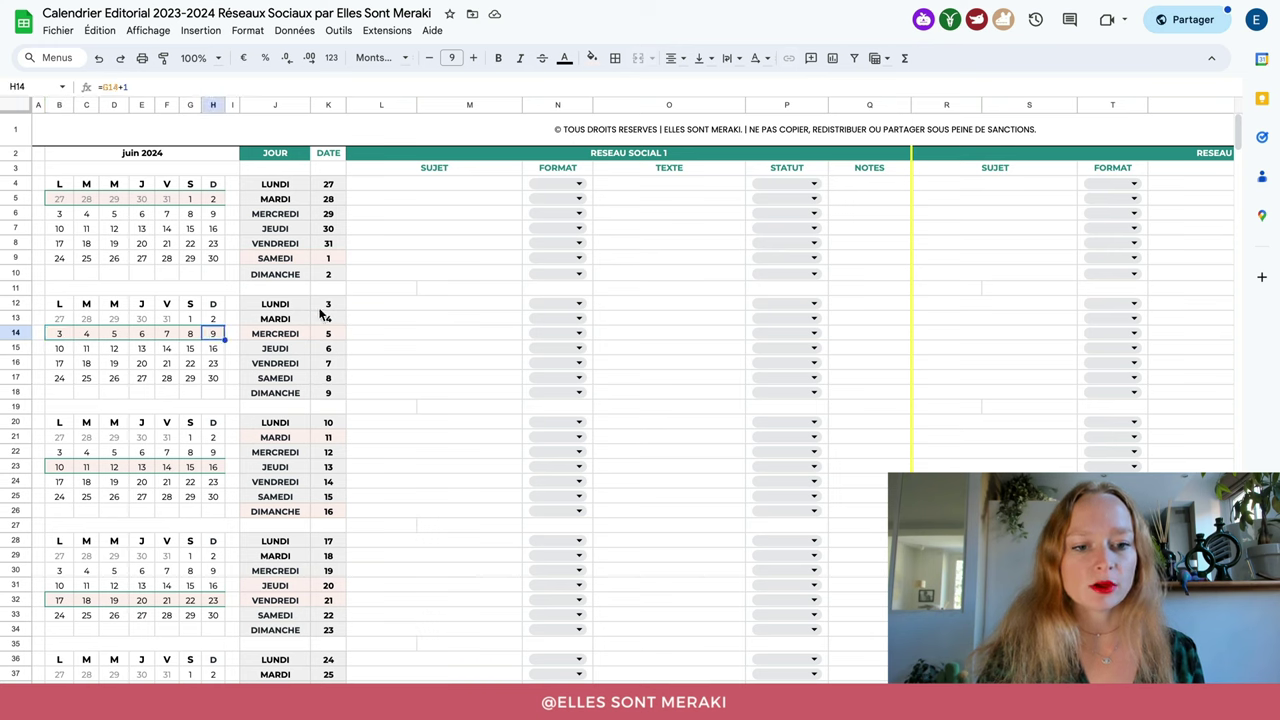
drag(319, 309, 335, 392)
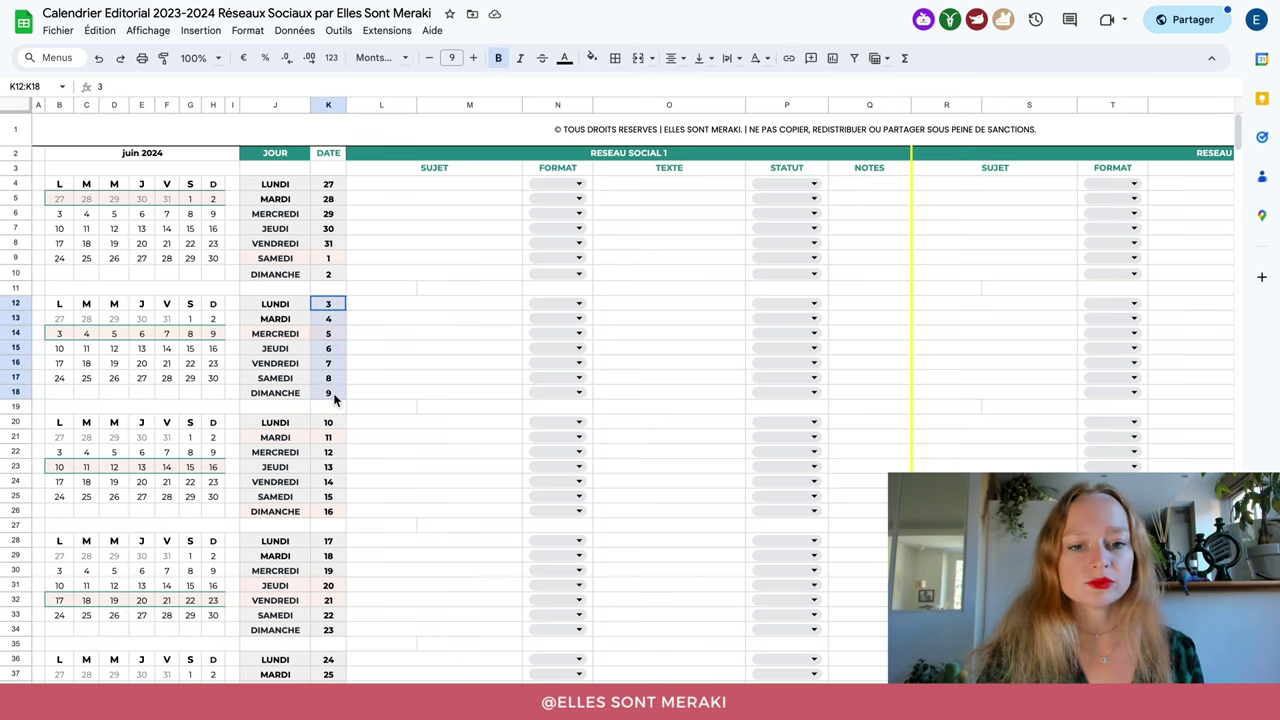
click(395, 379)
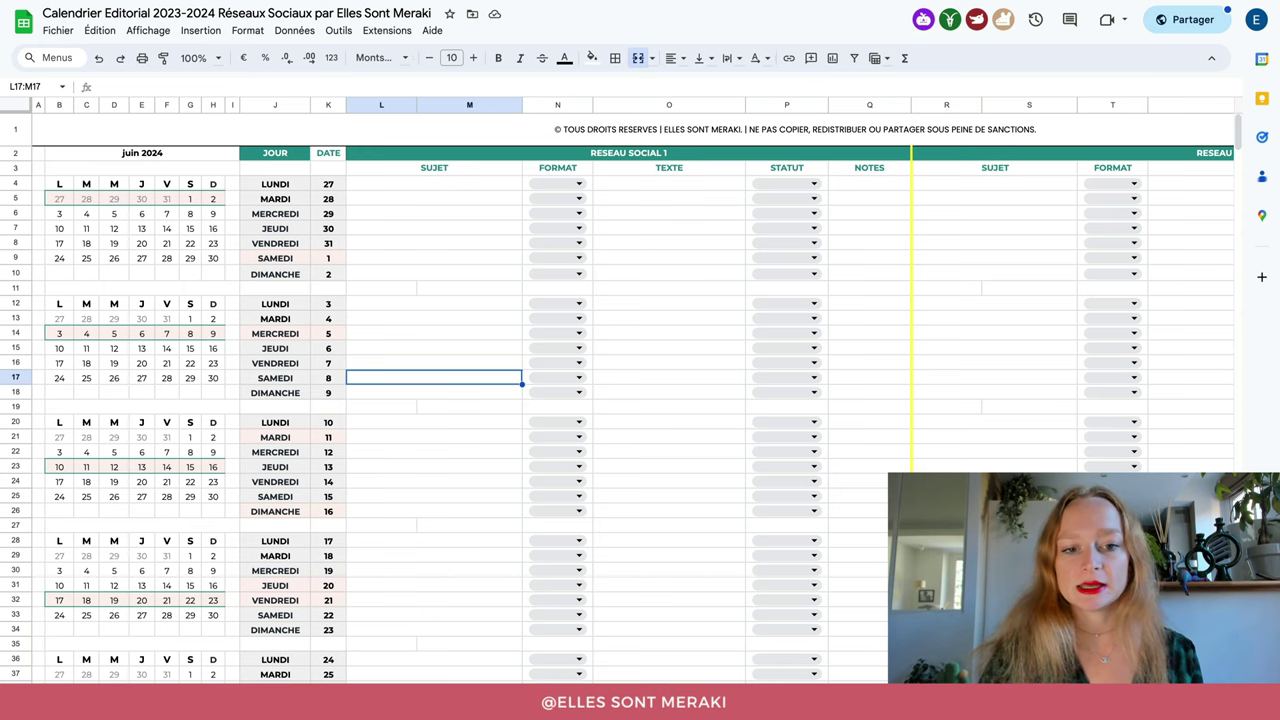
- Go to the January 2024 calendar and examine its RESEAU SOCIAL 1 and RESEAU SOCIAL 2 column blocks
click(520, 705)
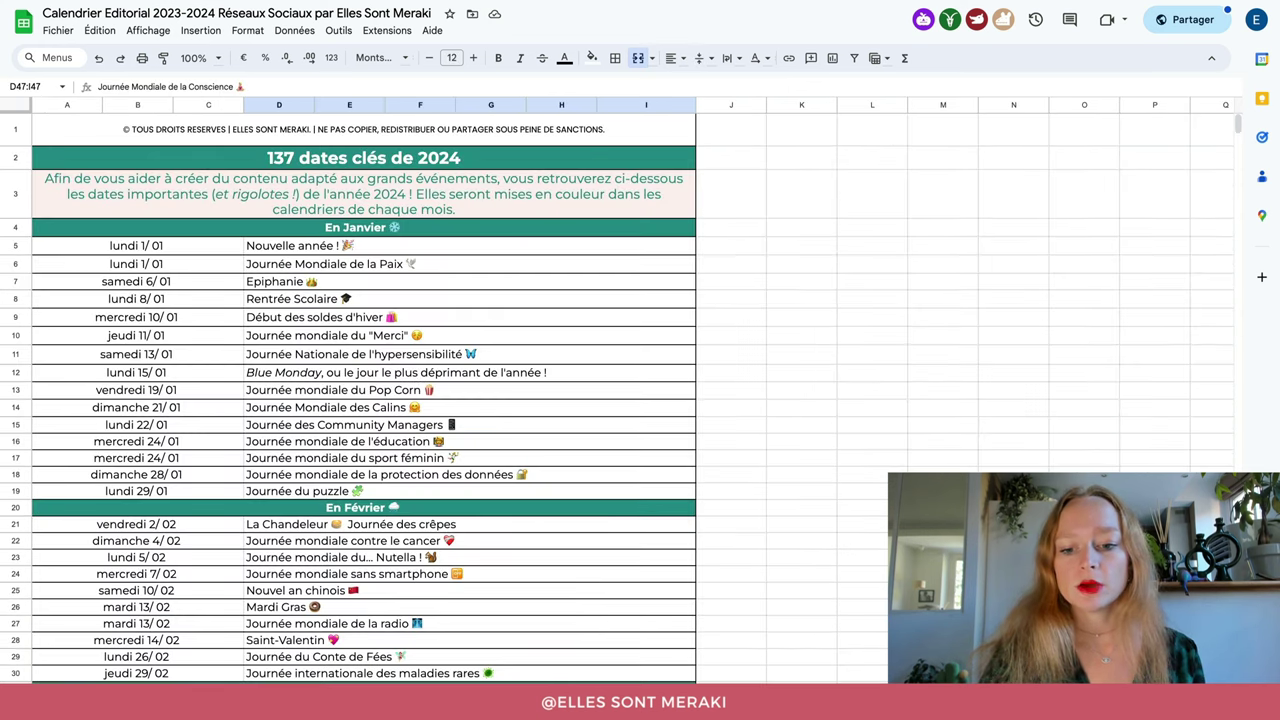
click(420, 705)
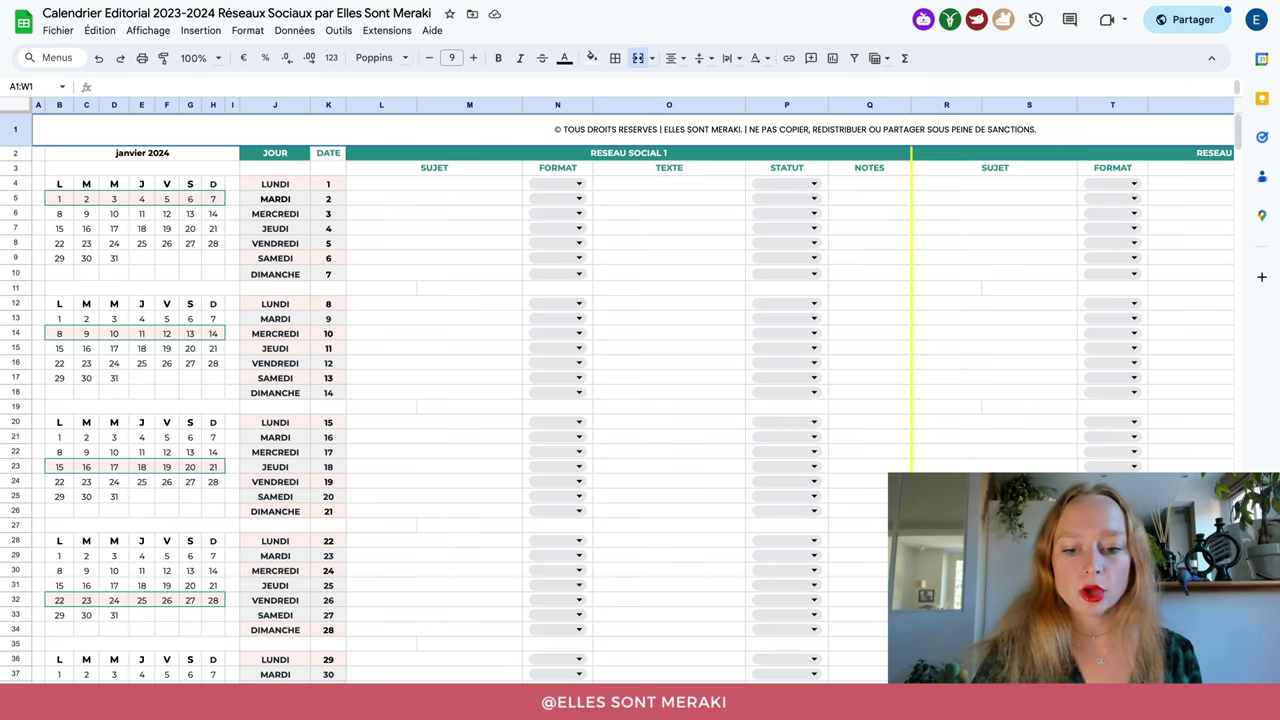
scroll(495, 432, right, 5)
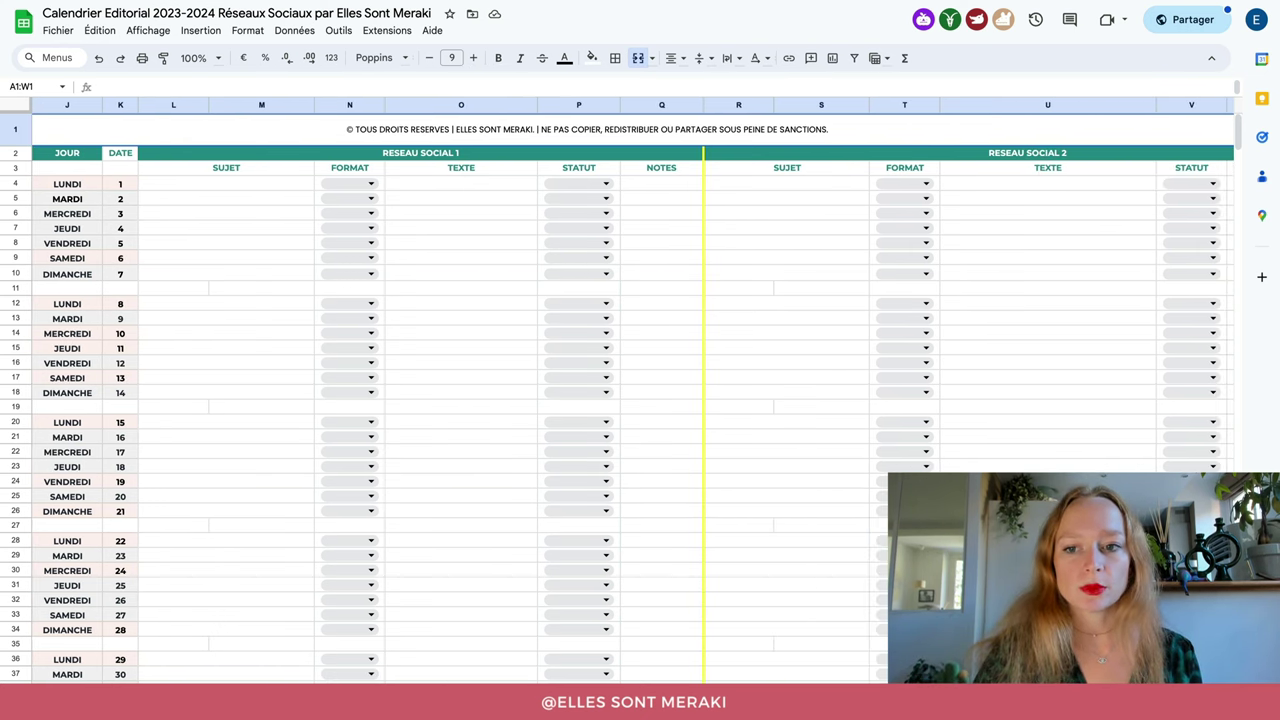
click(414, 157)
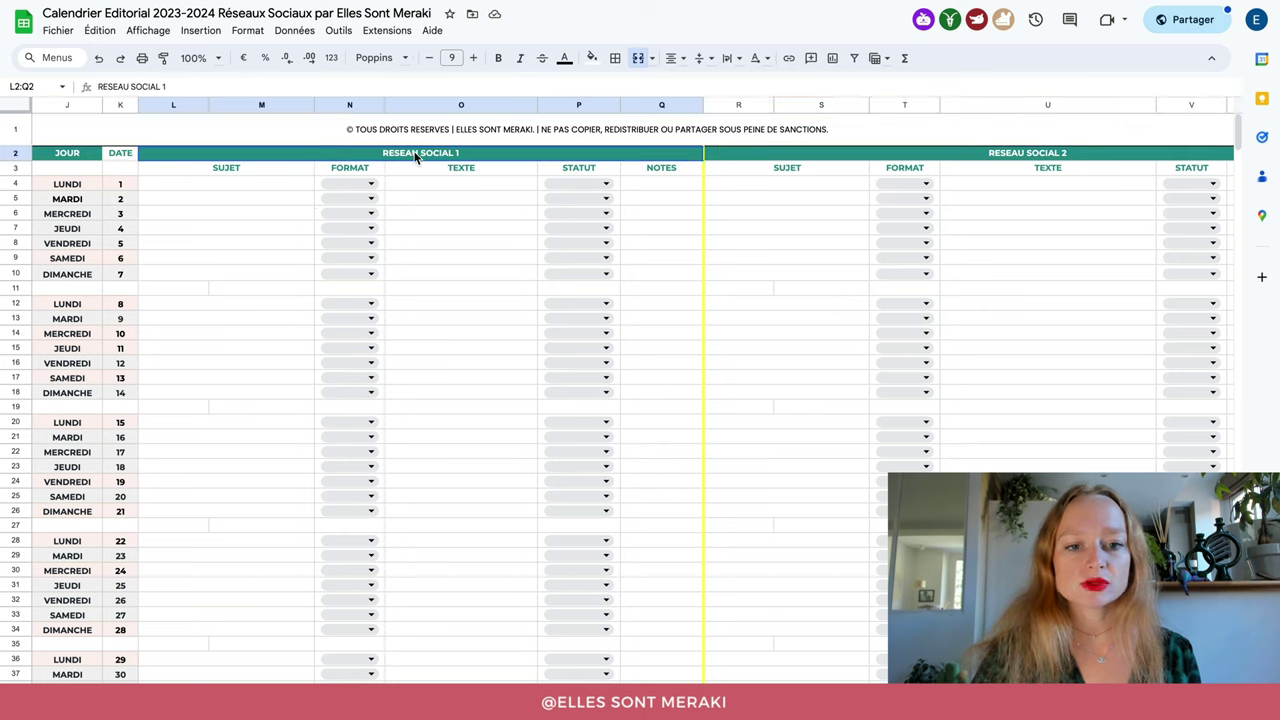
click(840, 153)
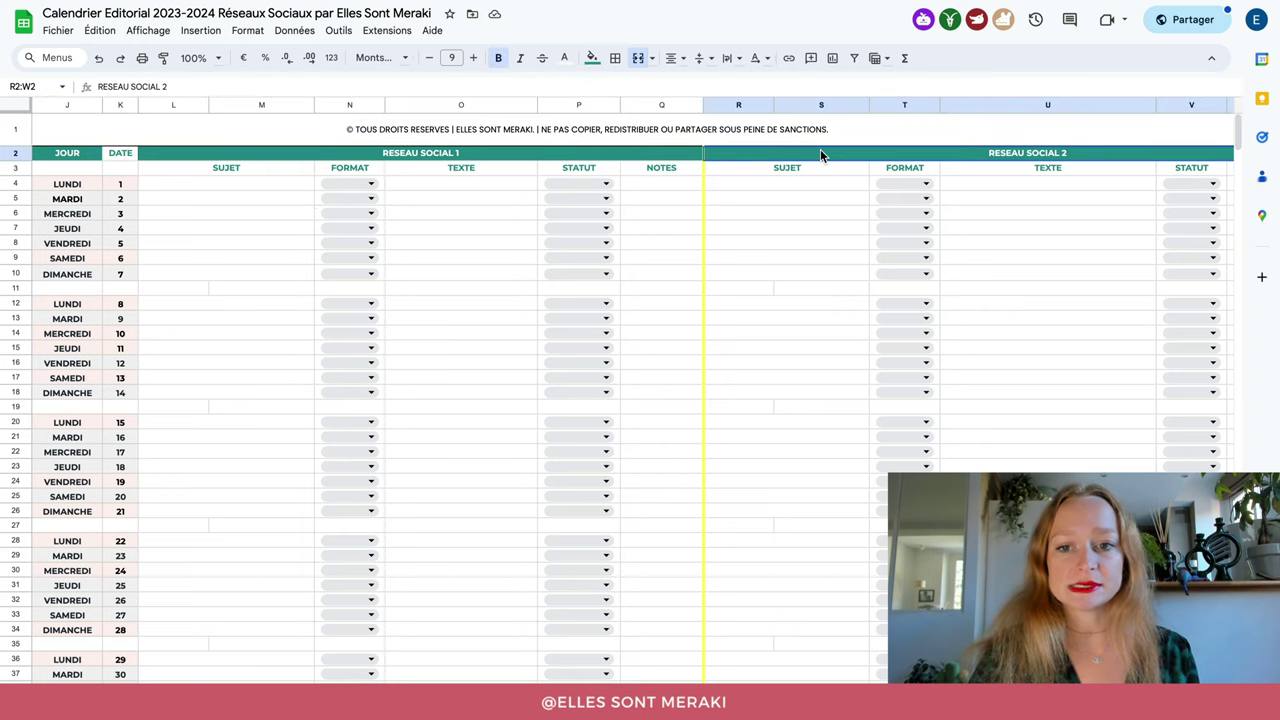
click(404, 160)
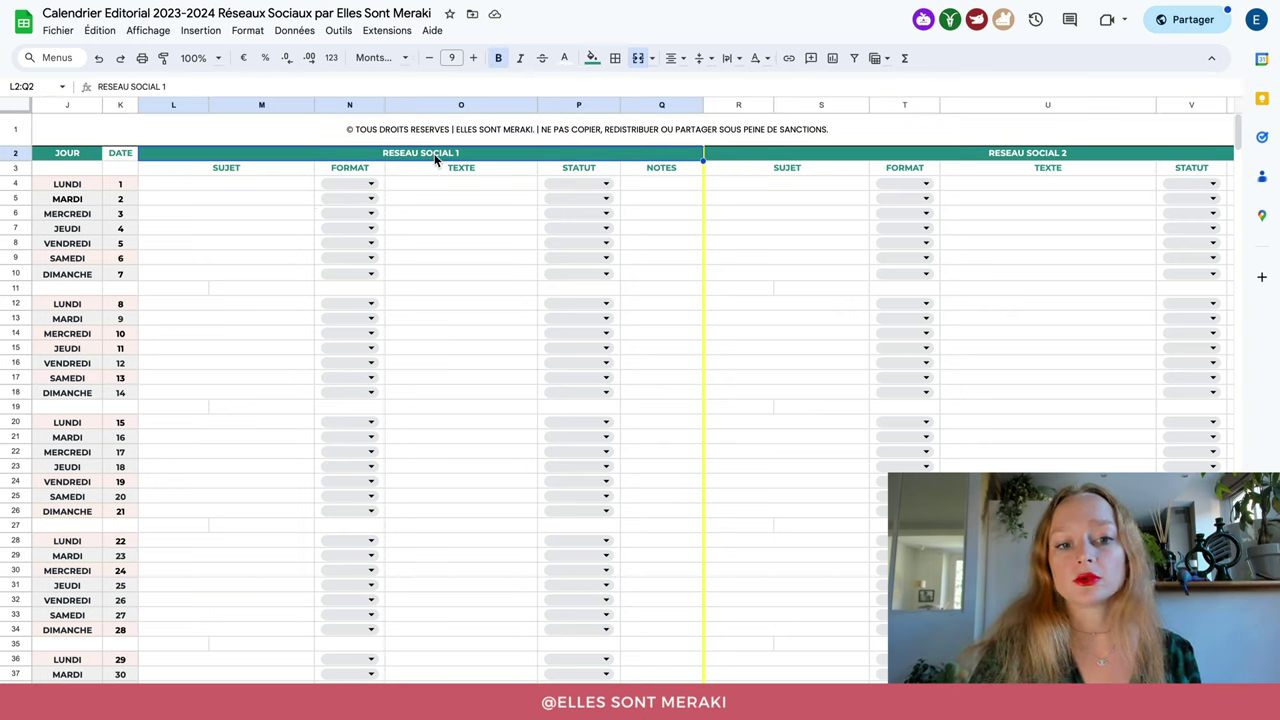
- Try duplicating the RESEAU SOCIAL 2 block R2:W40 into the empty columns starting at cell X2
click(937, 150)
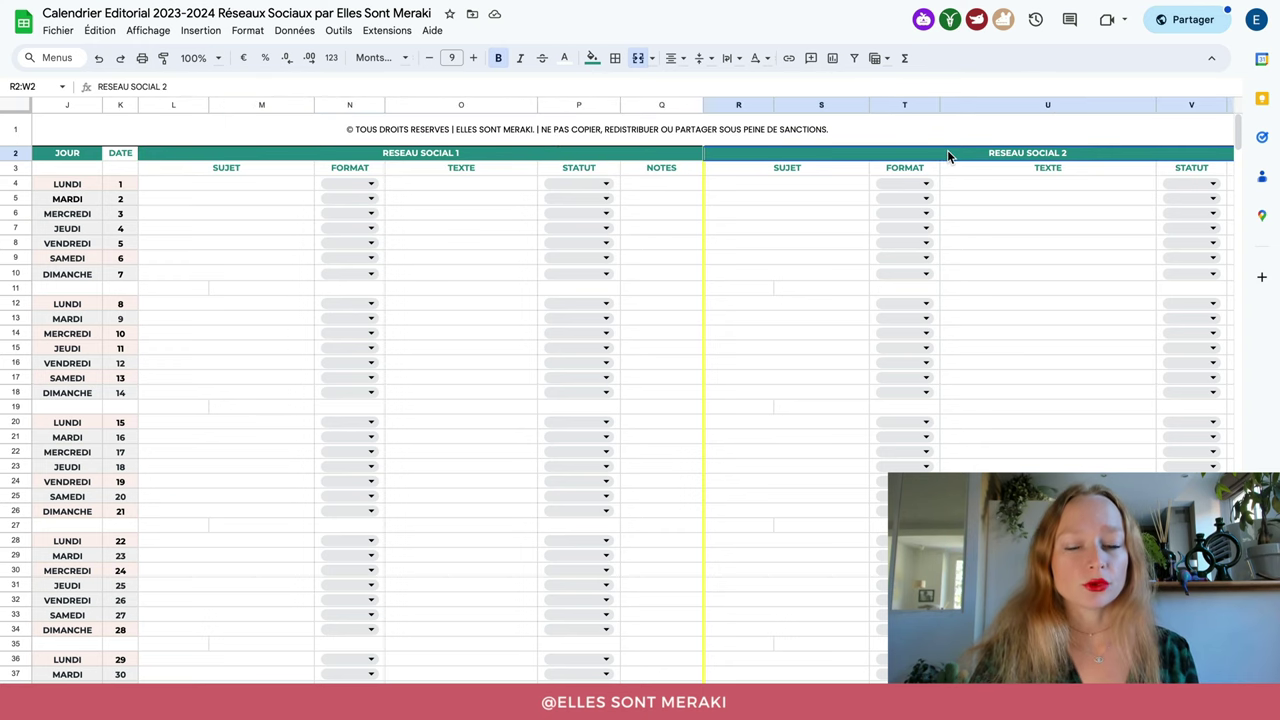
scroll(783, 549, right, 5)
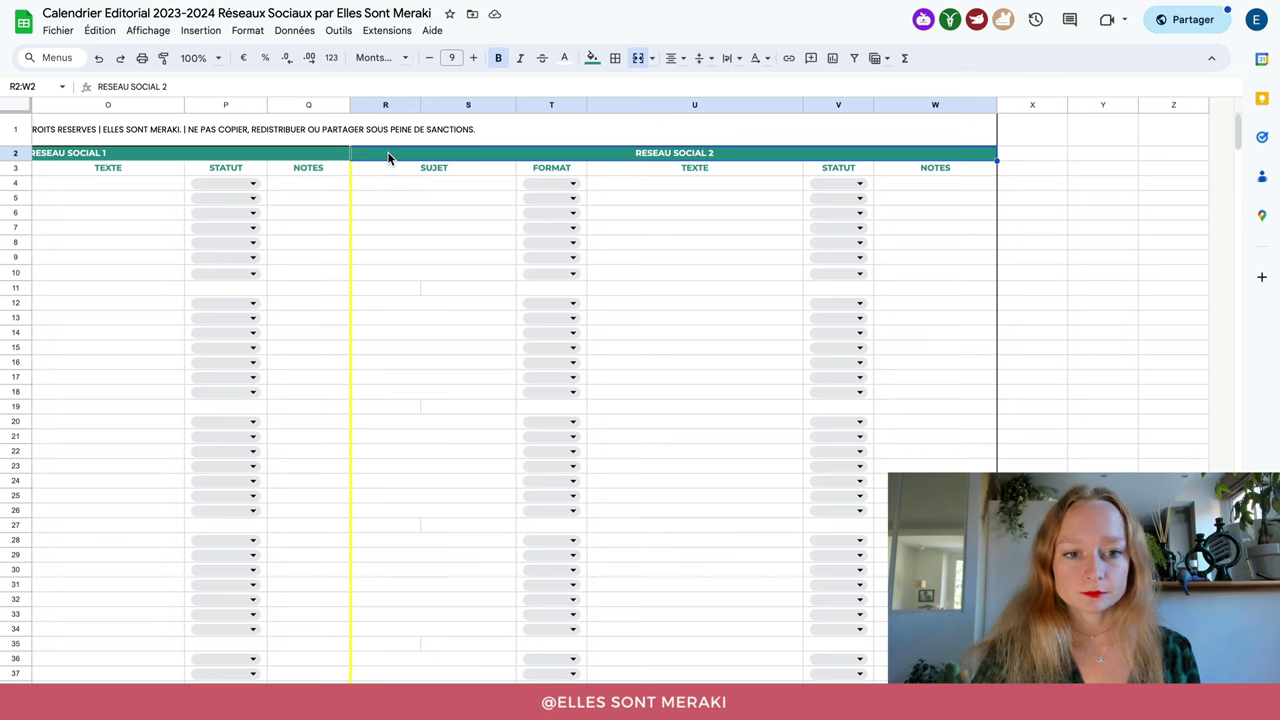
scroll(818, 368, down, 5)
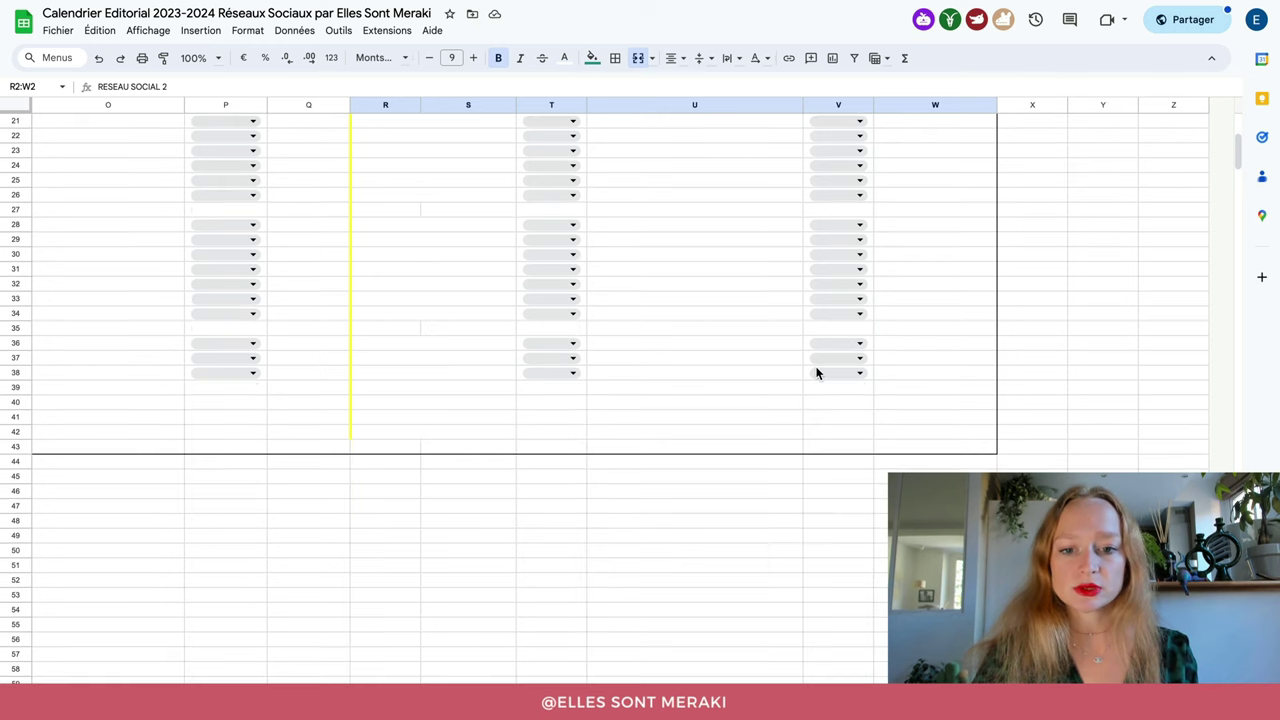
shift+click(935, 405)
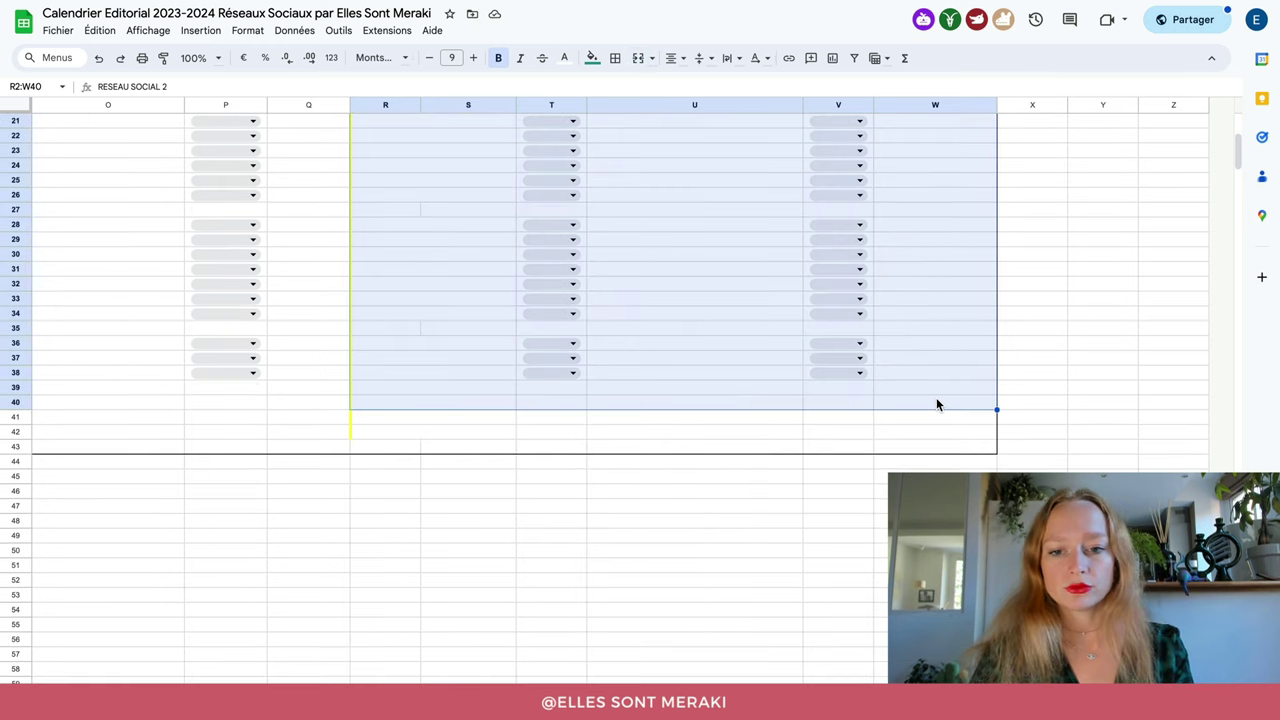
scroll(932, 403, up, 5)
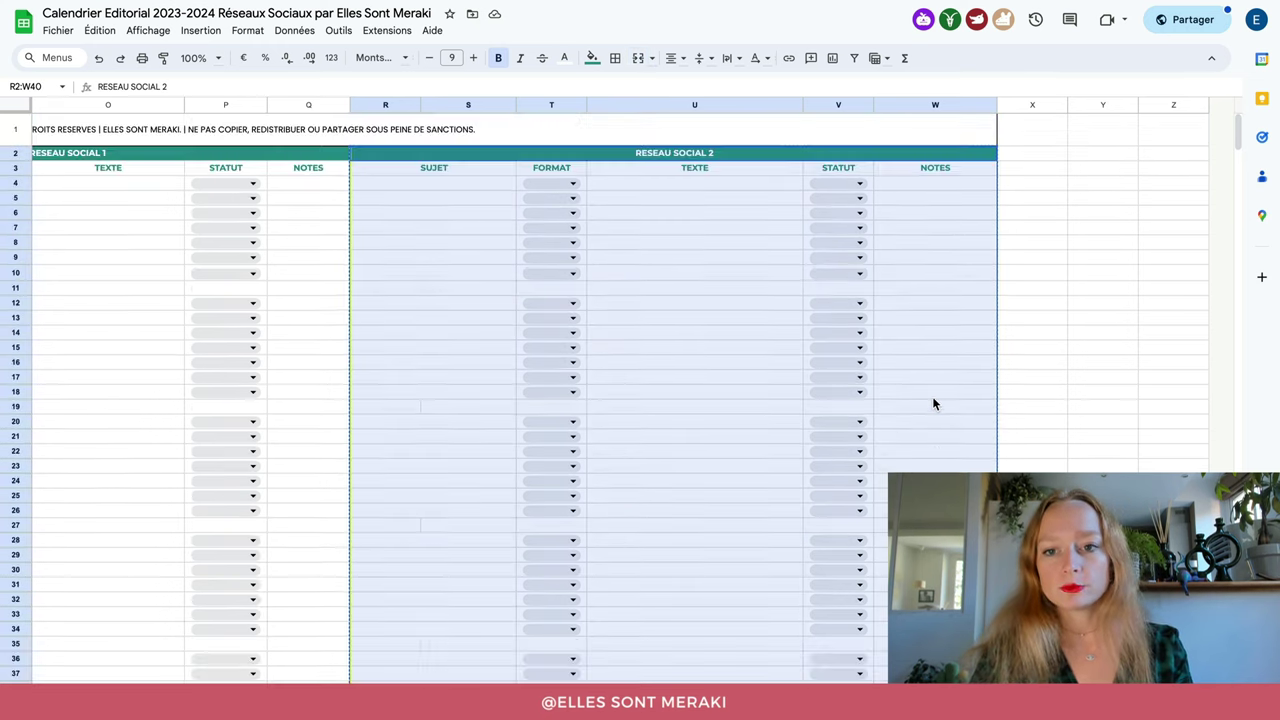
click(1008, 152)
key(ctrl+v)
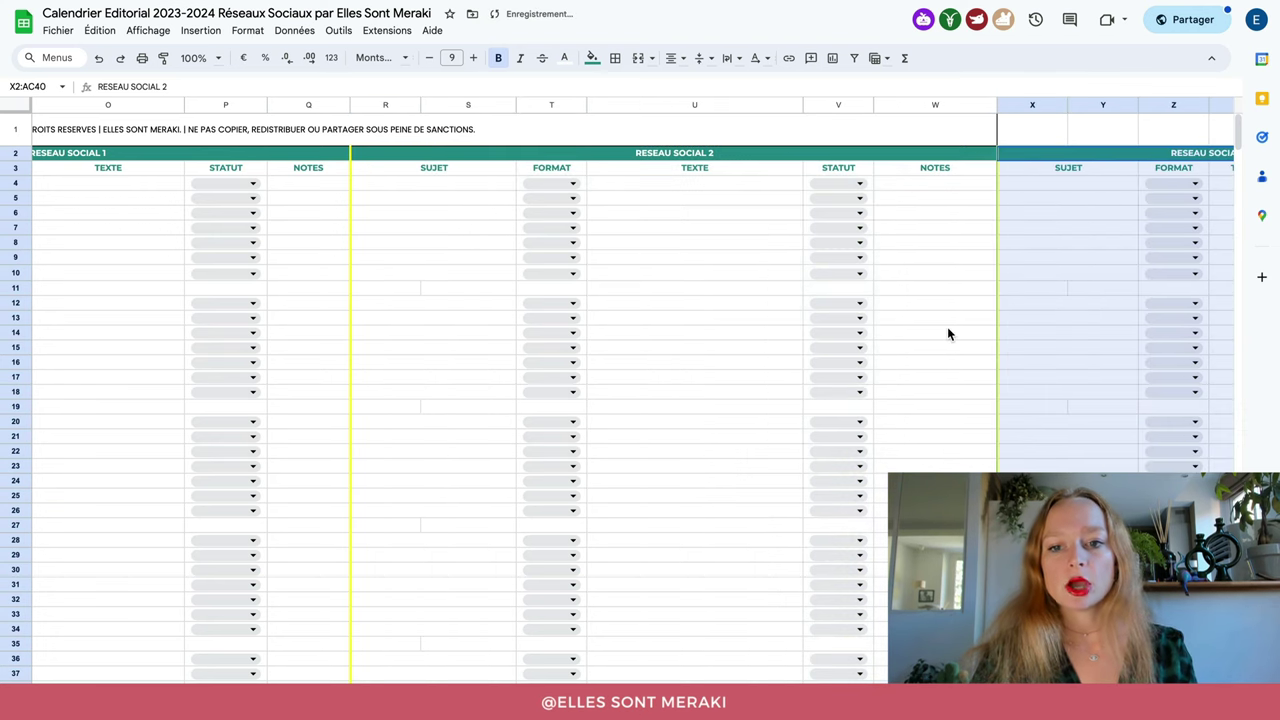
- Look over the pasted social network block and undo the paste
scroll(947, 333, right, 3)
click(818, 336)
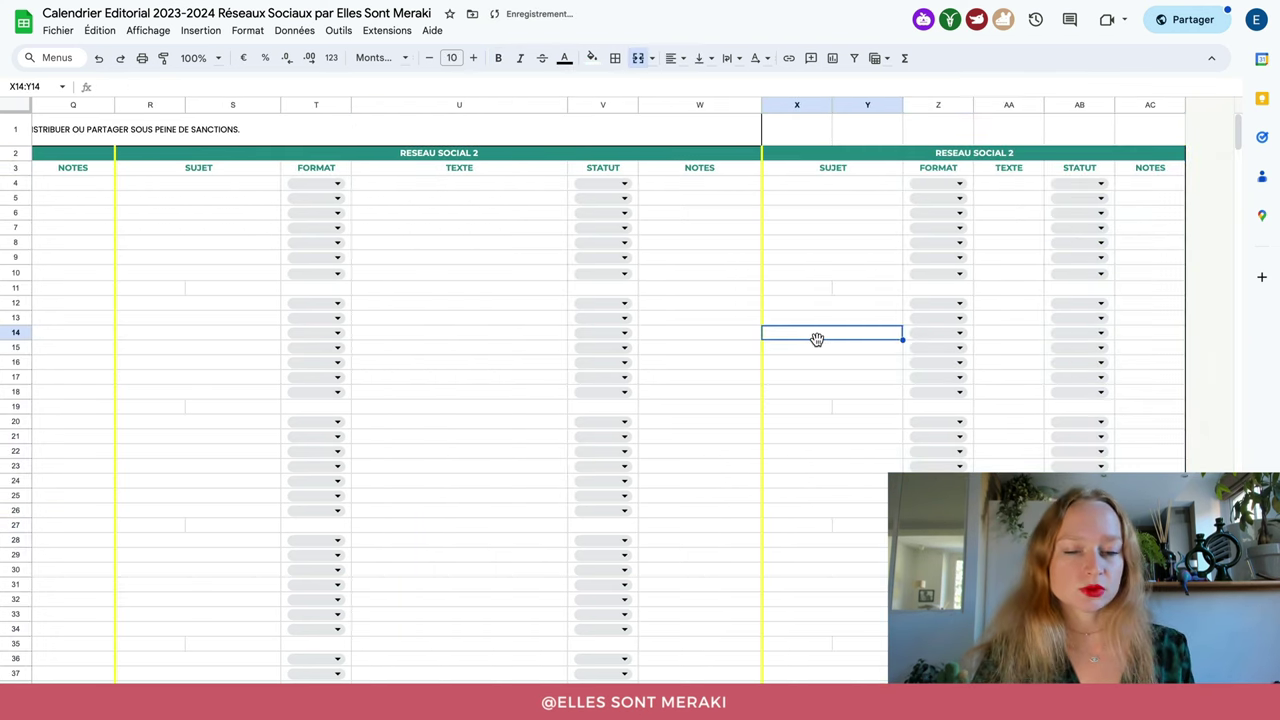
key(ctrl+z)
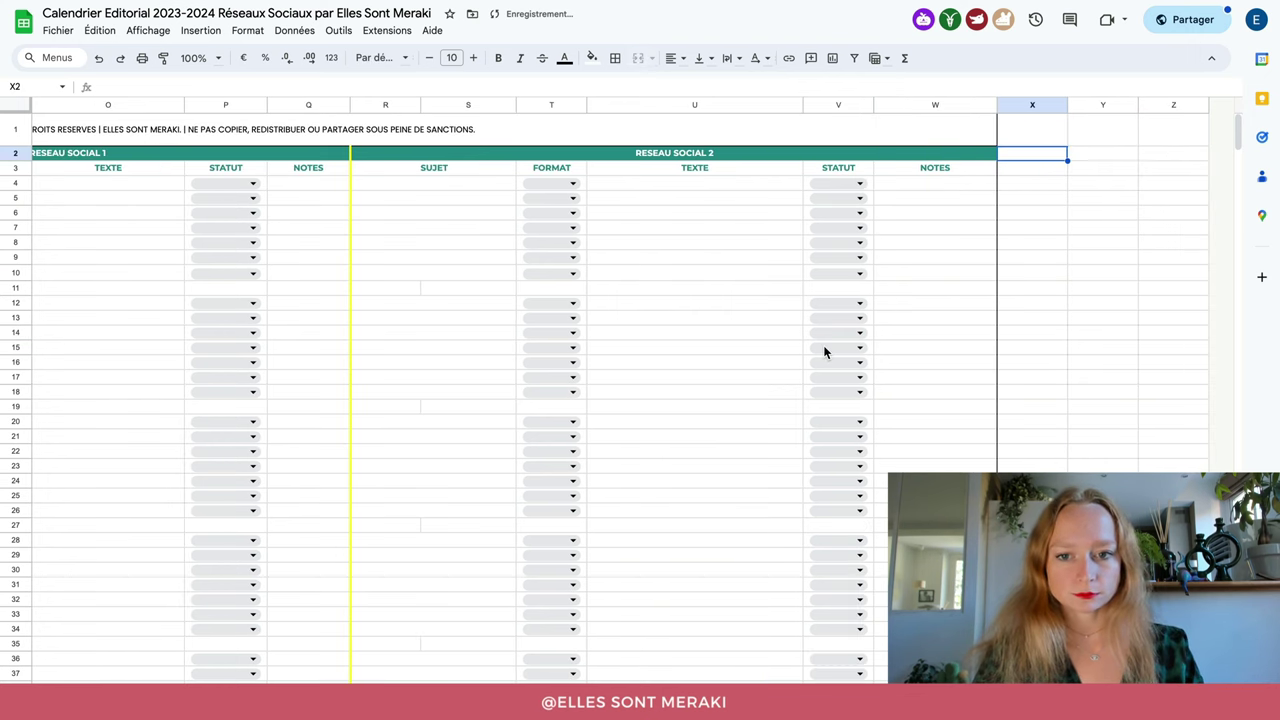
- Return to the RESEAU SOCIAL 1 block and display the FORMAT options for Monday 1 January in cell N4
scroll(947, 341, left, 2)
scroll(893, 343, left, 3)
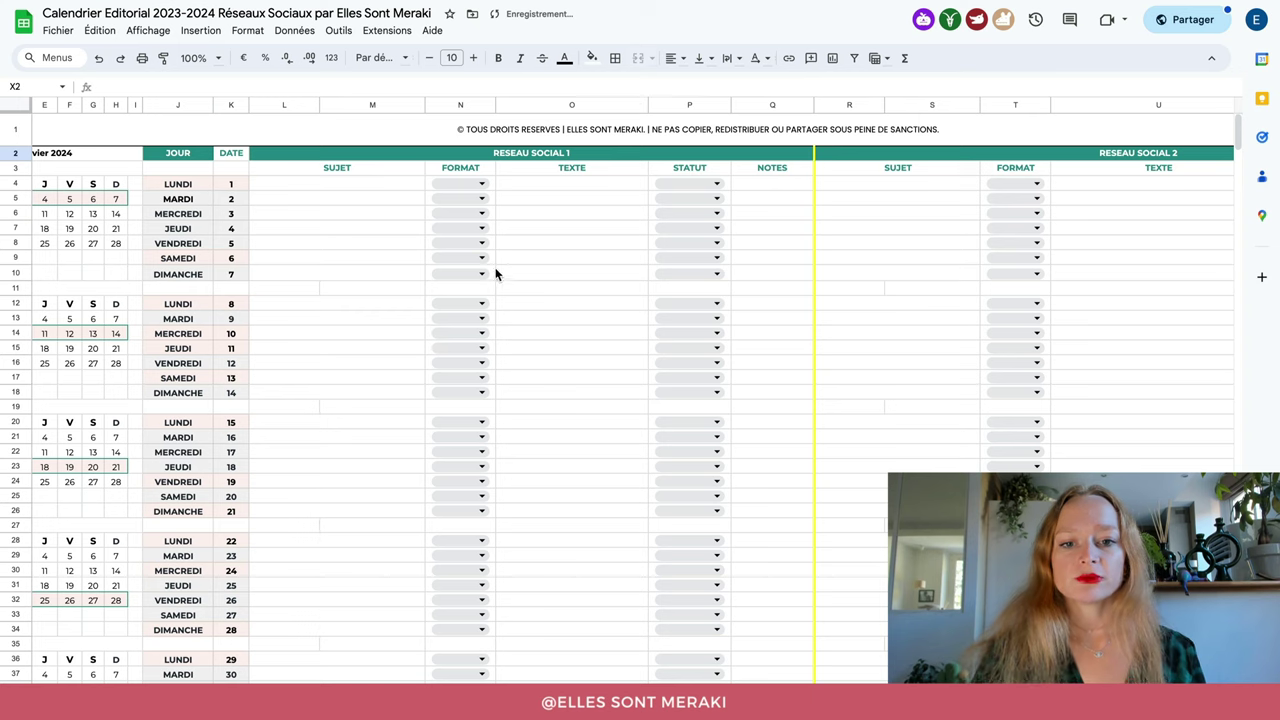
click(308, 187)
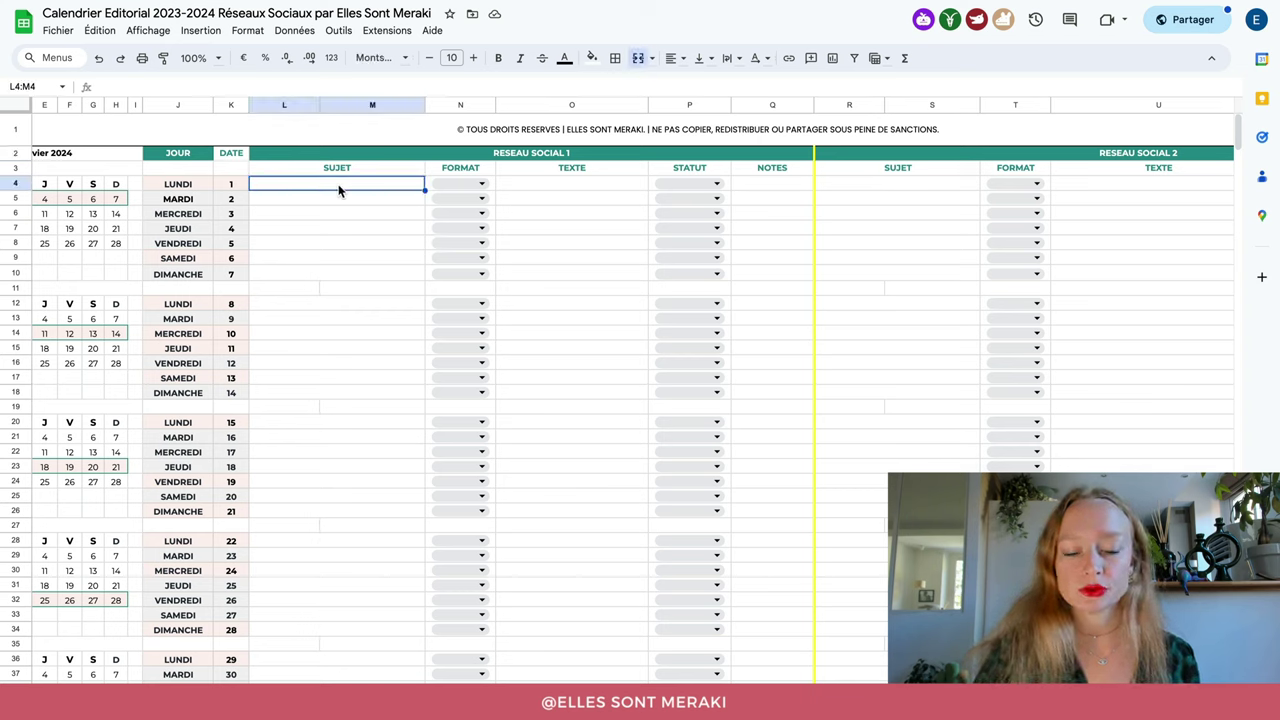
click(481, 188)
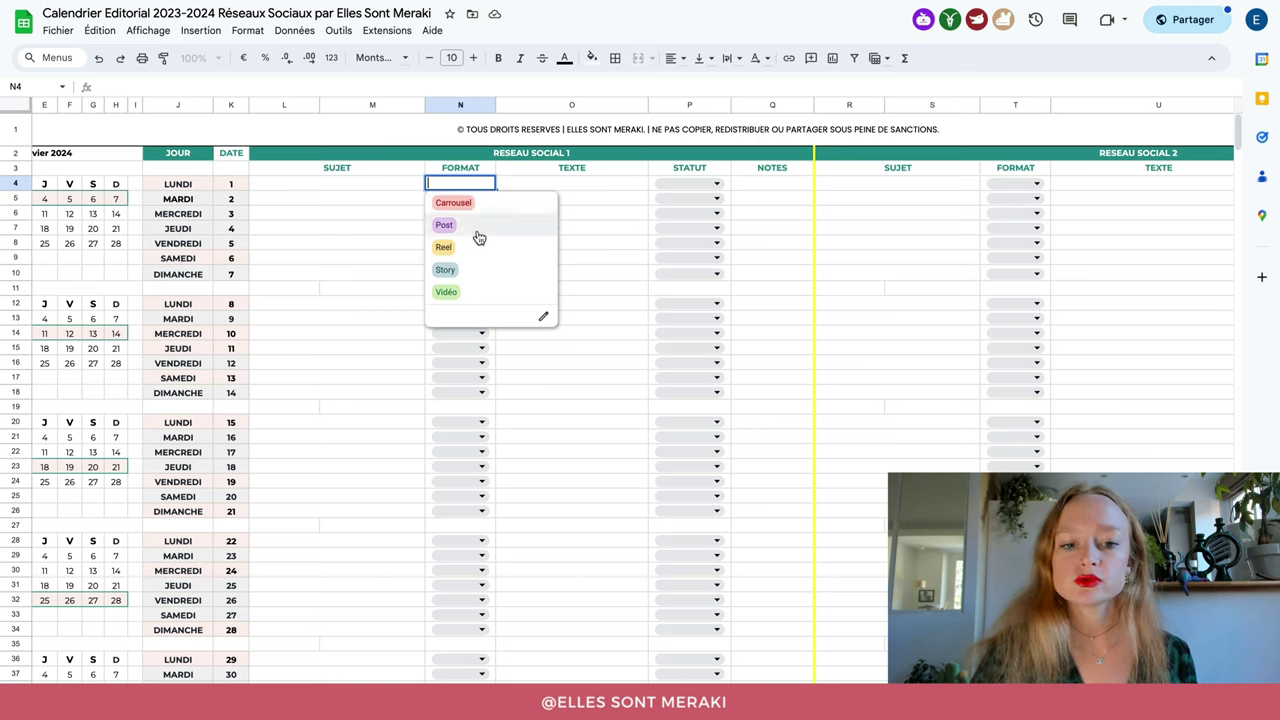
- Edit the FORMAT dropdown rule of cell N4 and add a blank option coloured dark blue
click(545, 319)
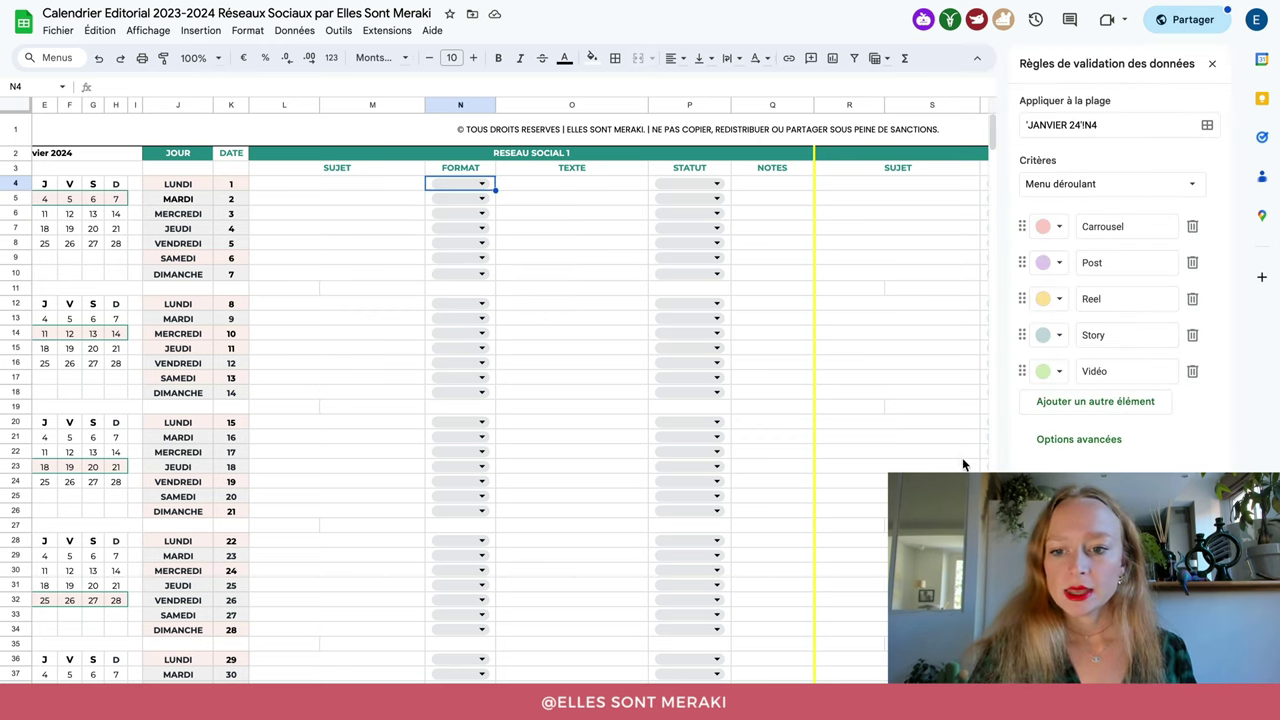
click(1057, 404)
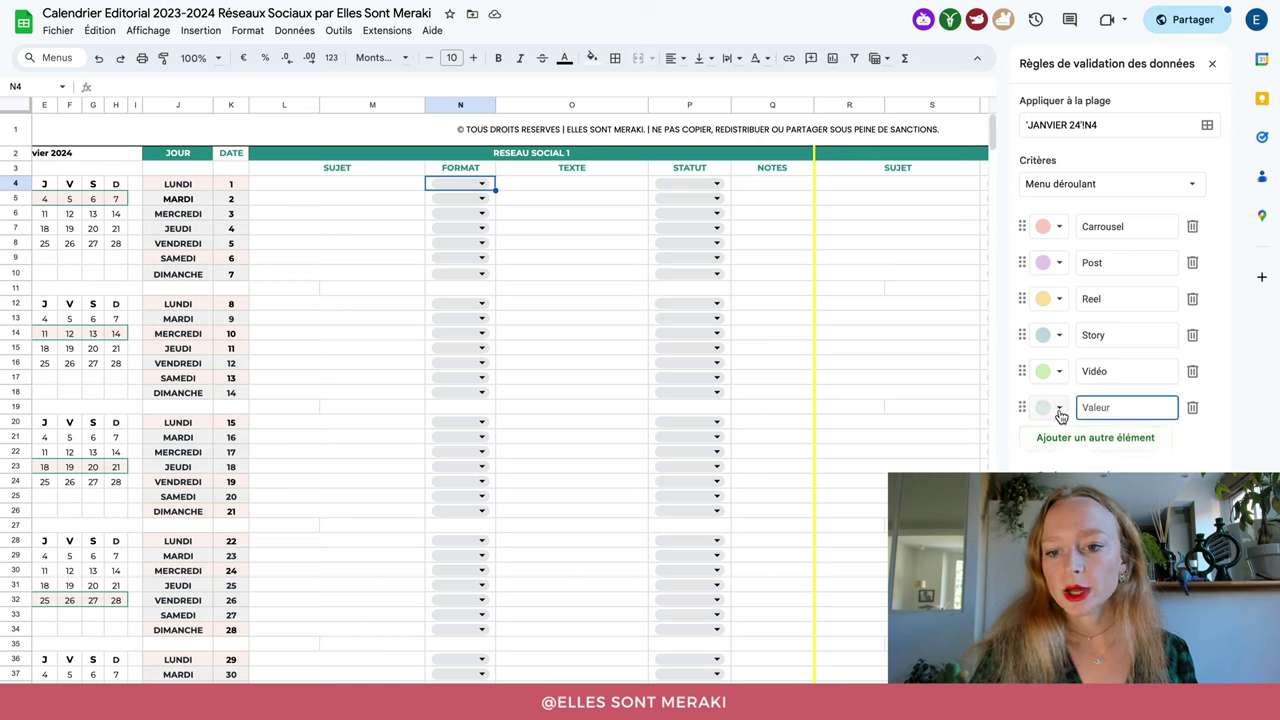
click(1060, 409)
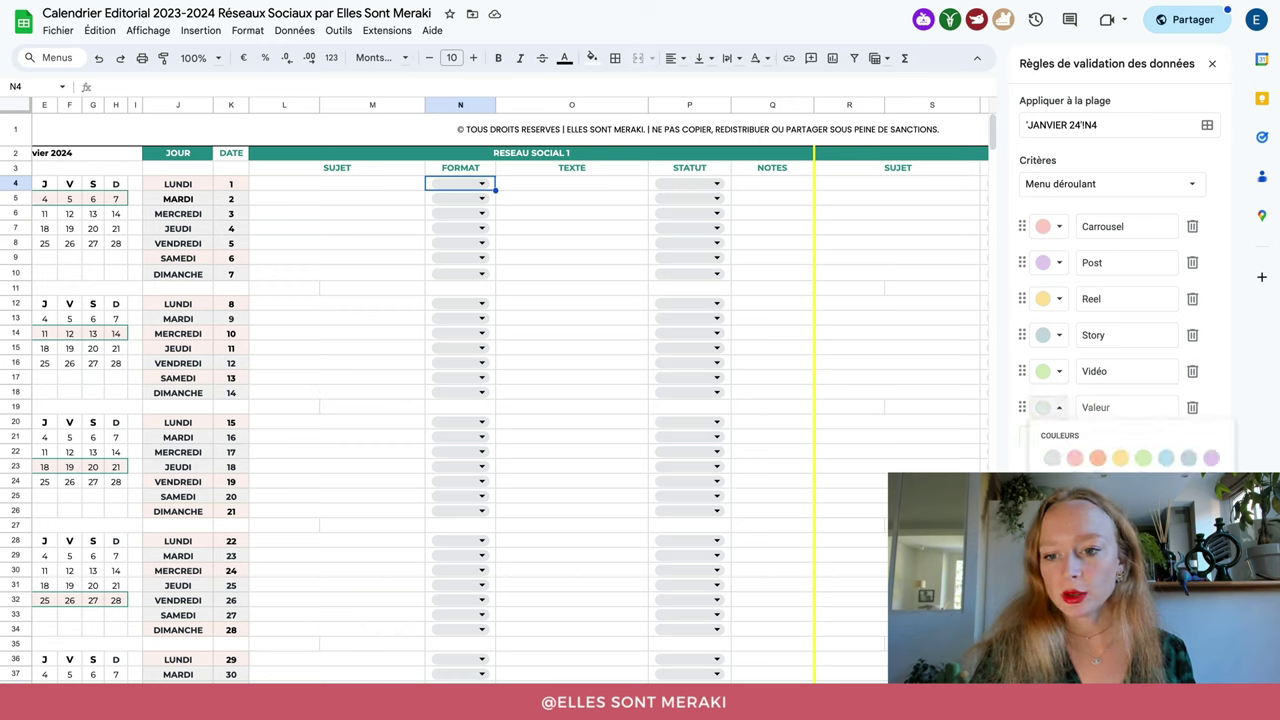
click(1188, 481)
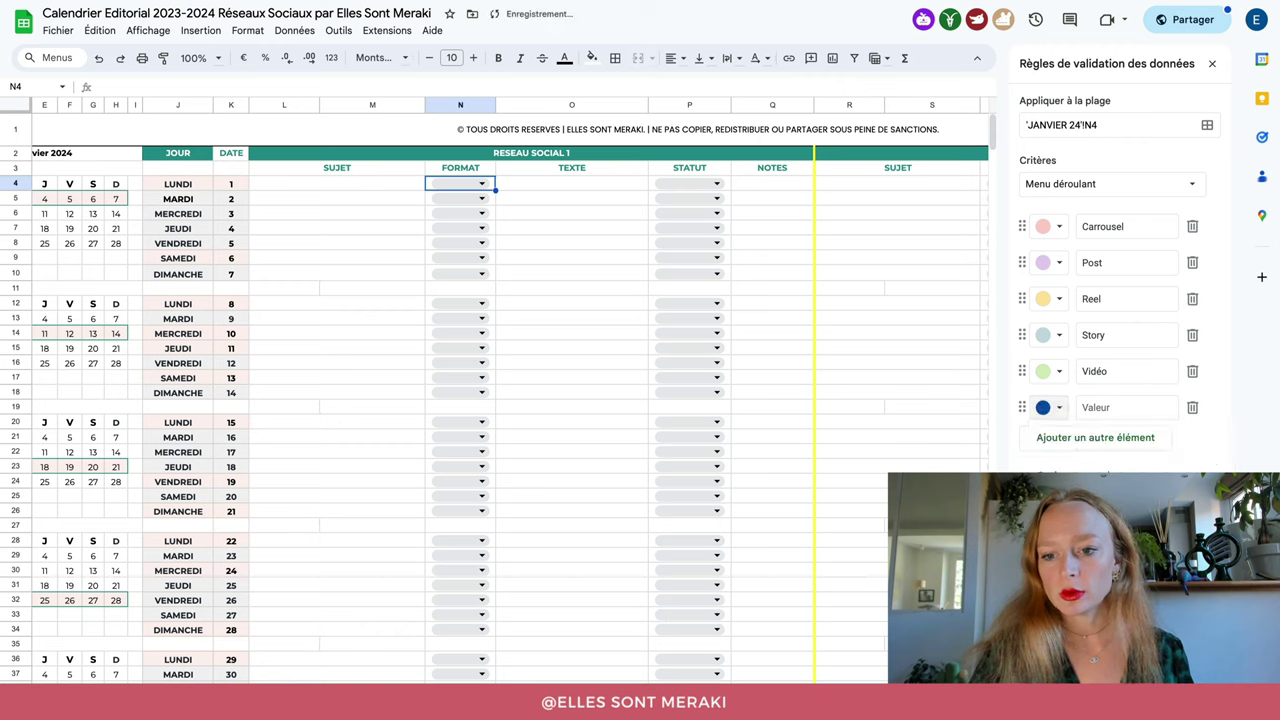
- Remove the blank option from the FORMAT dropdown and apply the rule to all matching dropdowns
click(1120, 408)
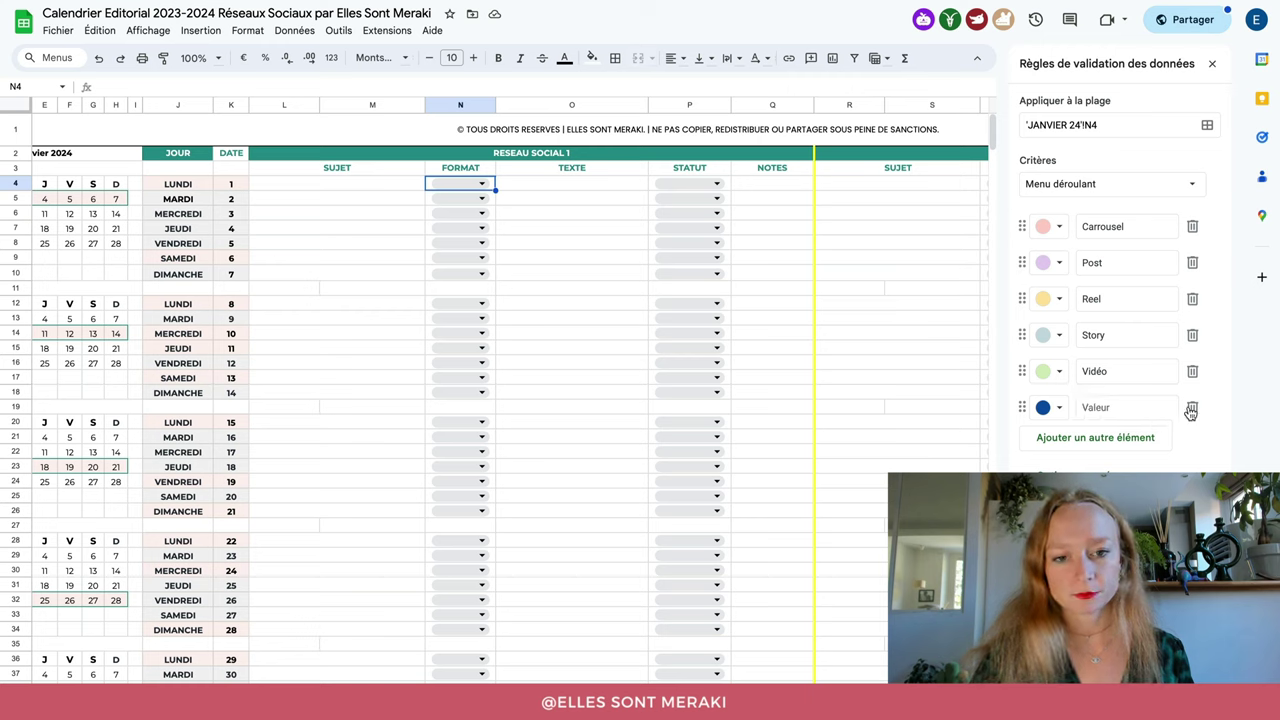
key(BackSpace)
click(1185, 490)
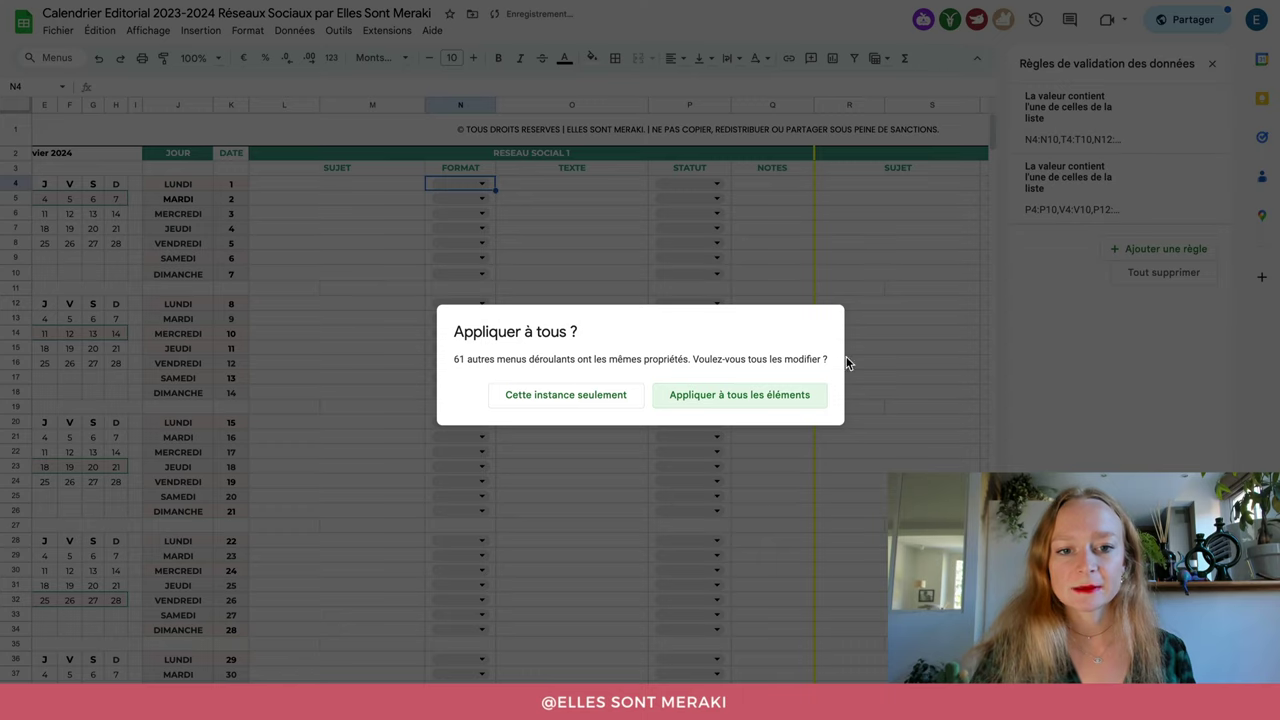
click(703, 397)
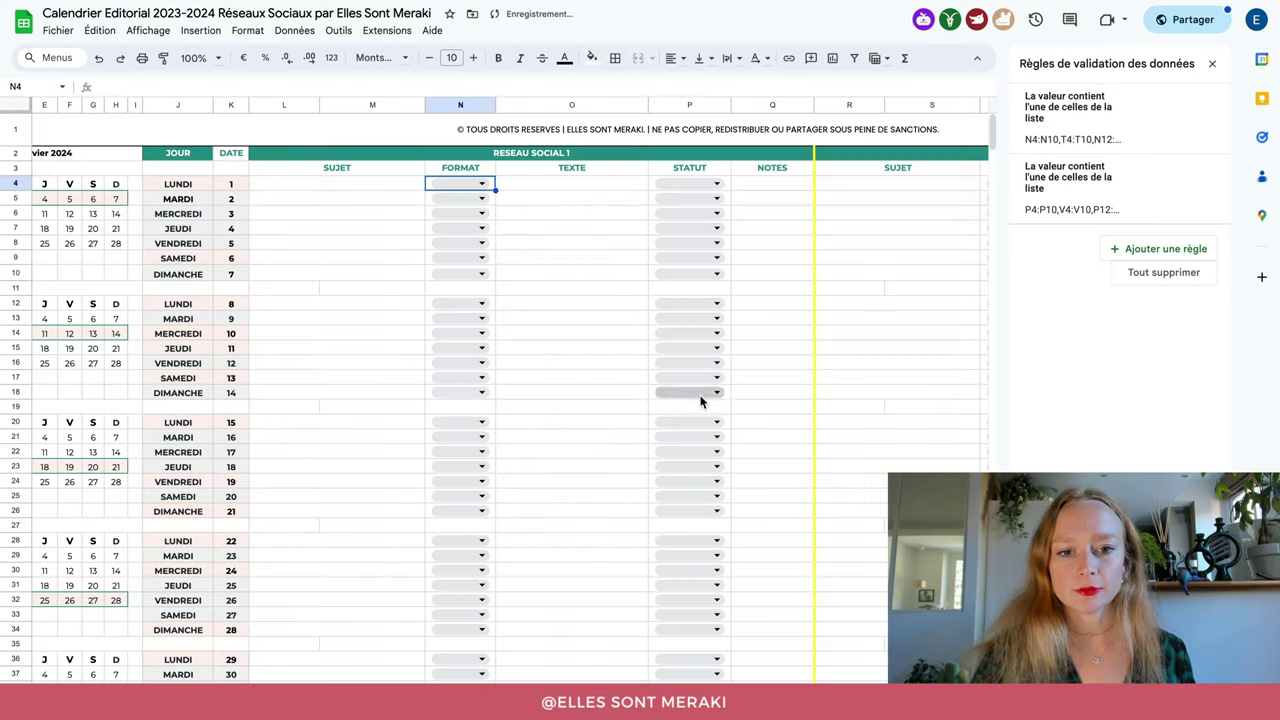
- Check the FORMAT dropdown in cell N4, select the TEXTE cell O4 and close the data validation rules
click(599, 286)
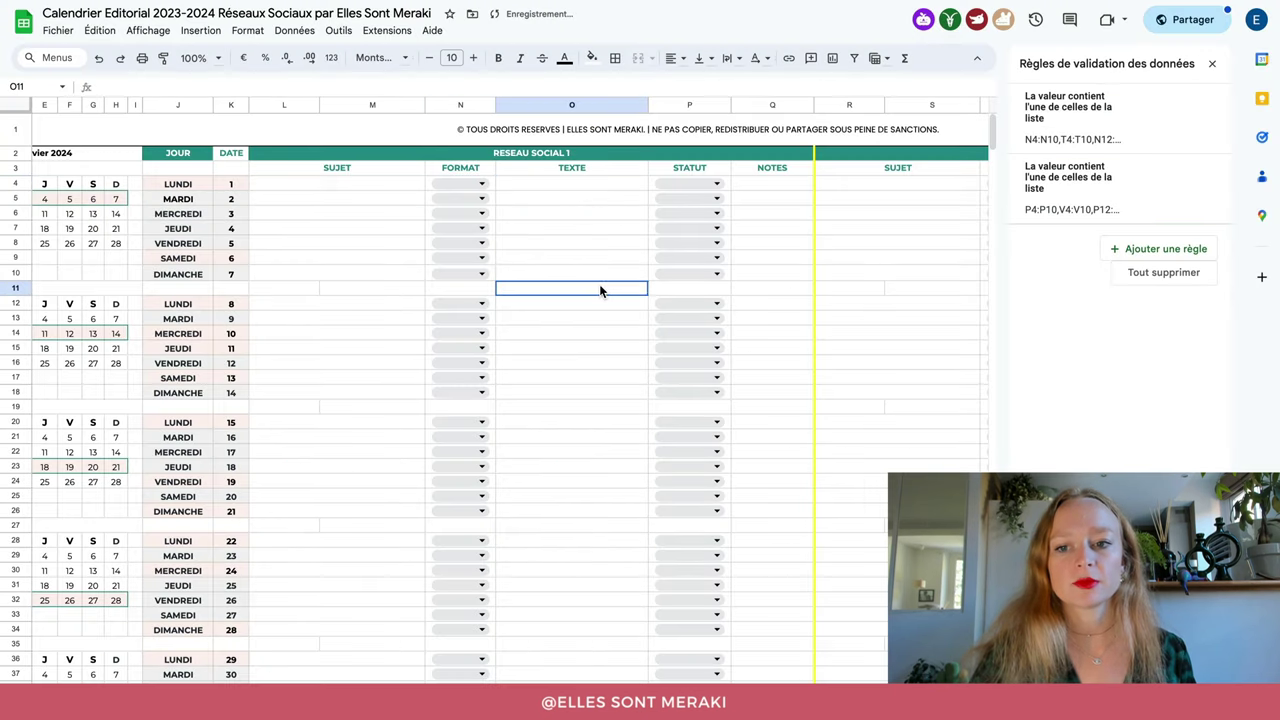
click(470, 186)
click(608, 228)
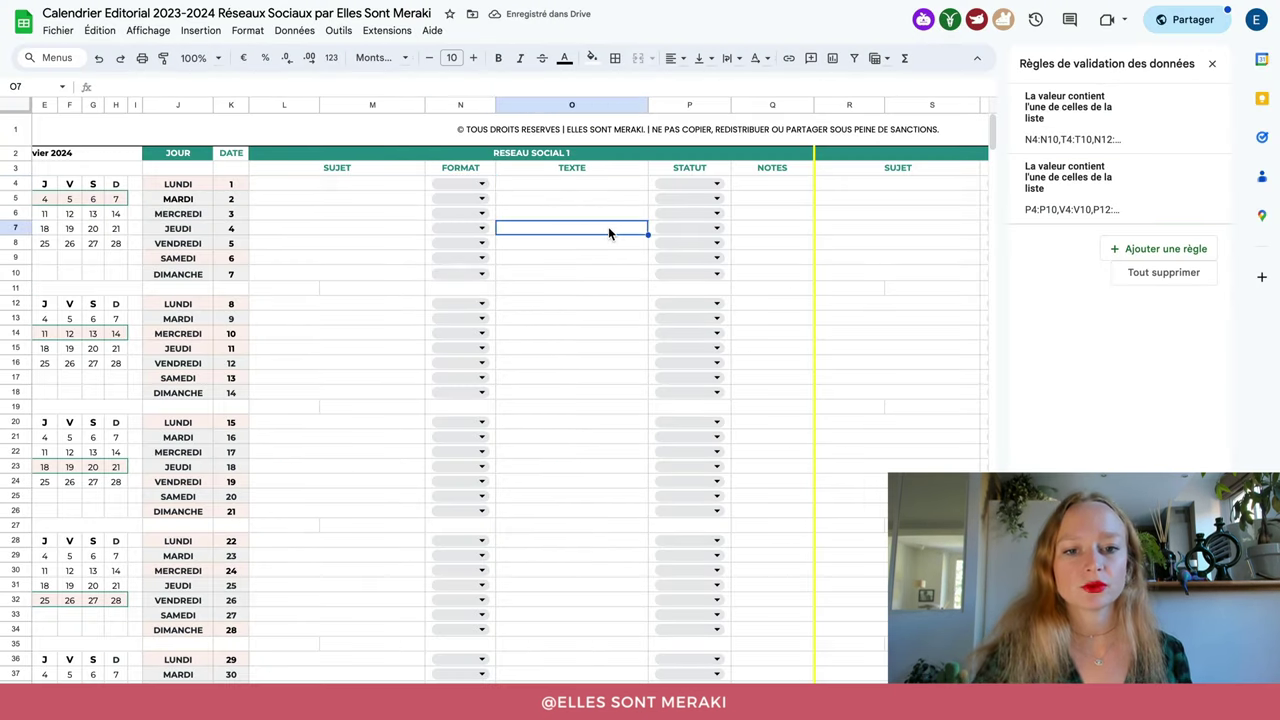
click(571, 188)
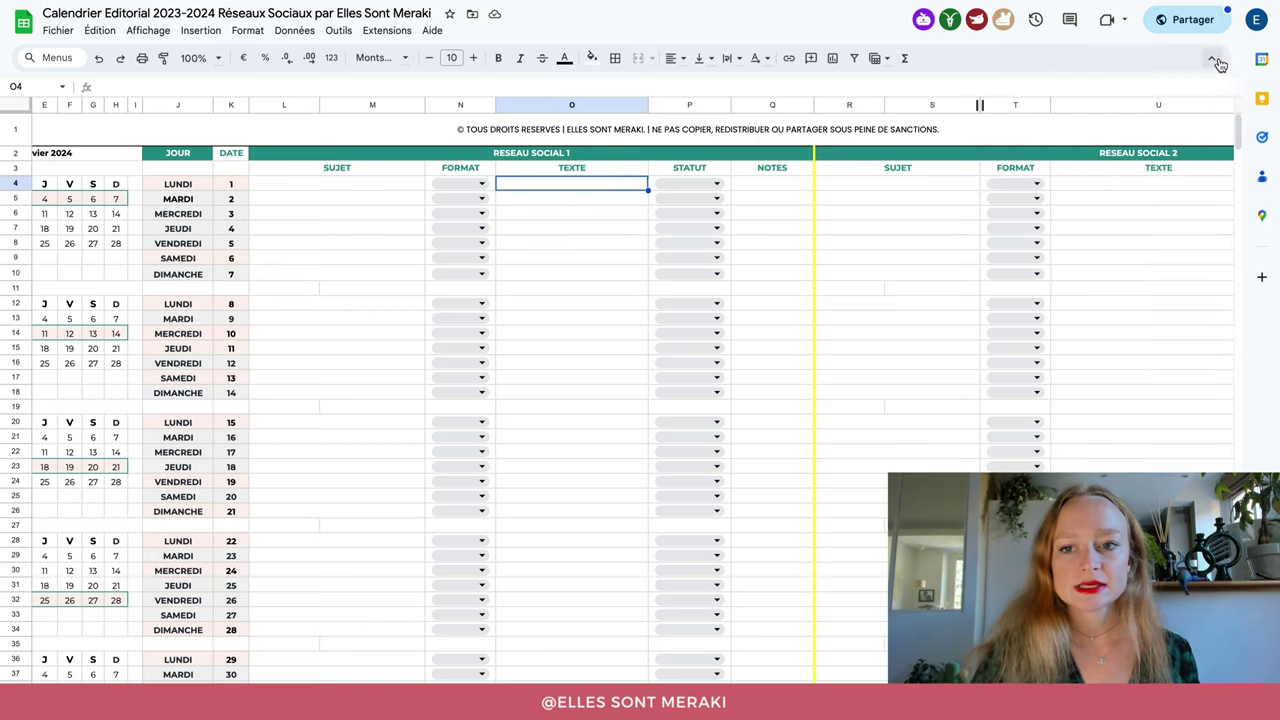
click(1212, 63)
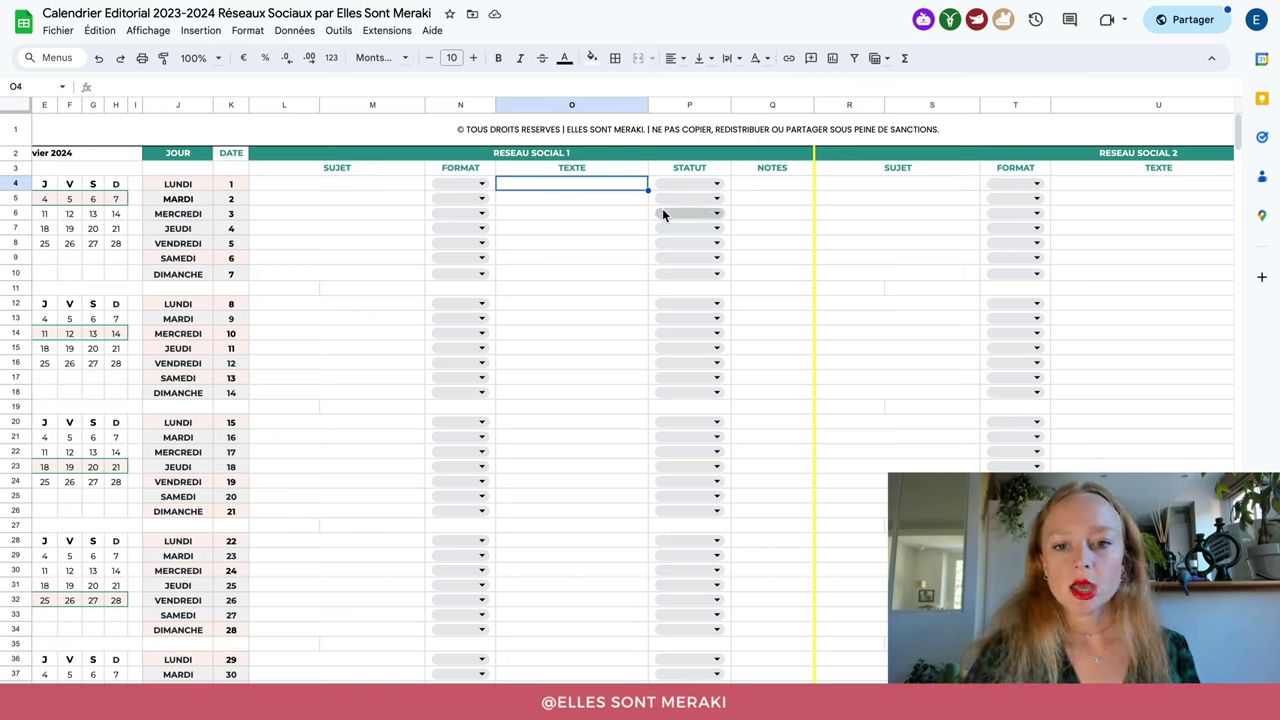
- View the STATUT options for Monday 1 January in cell P4, along with the neighbouring TEXTE and NOTES cells
click(716, 184)
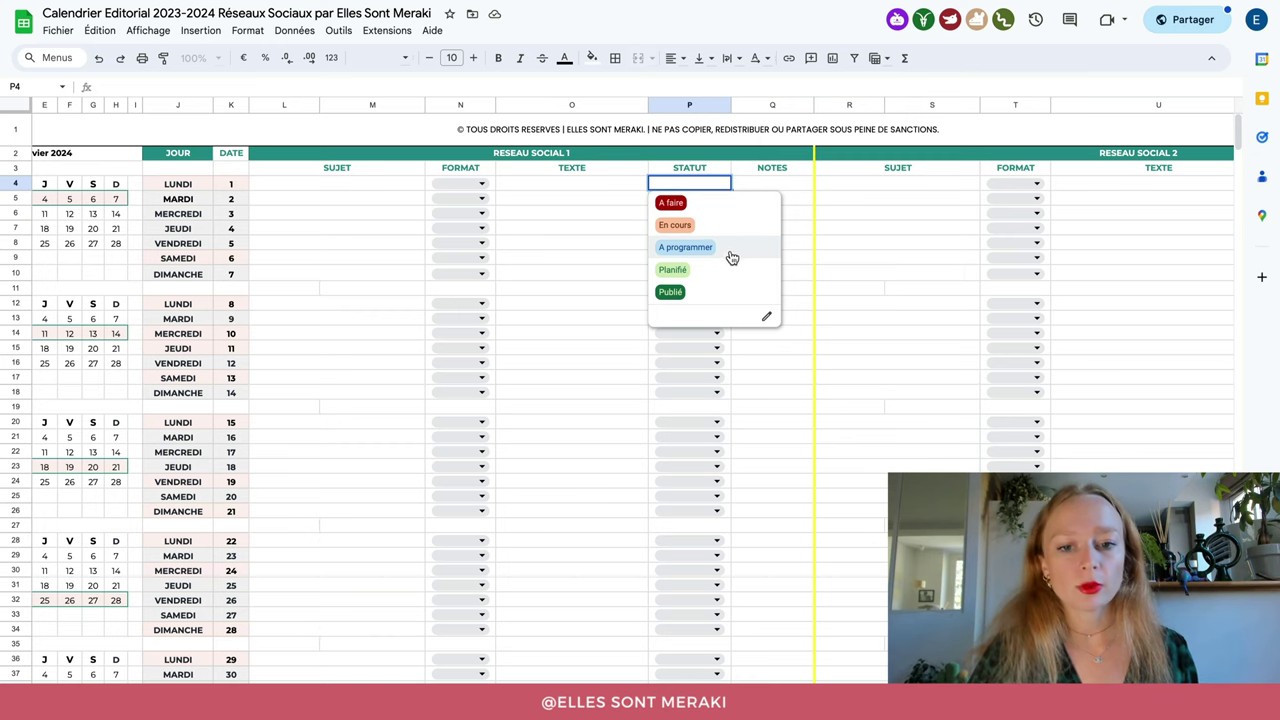
click(626, 188)
click(784, 182)
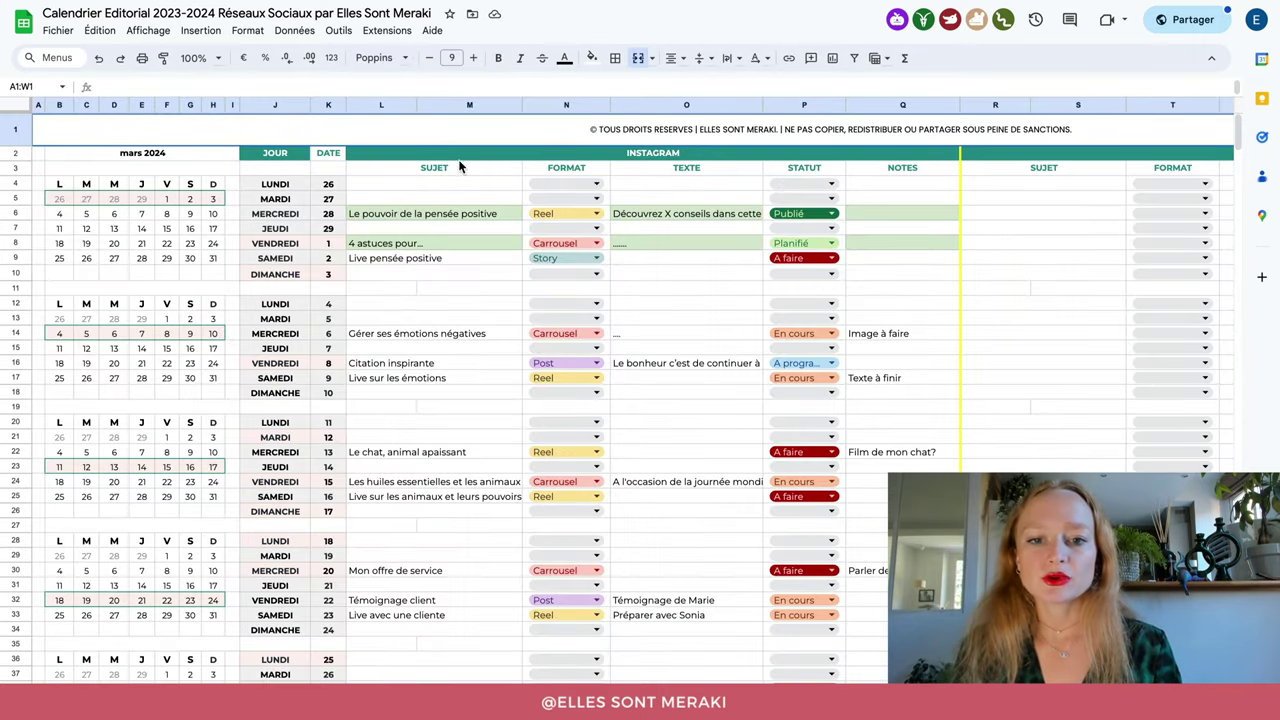
- In the March 2024 calendar, rename the RESEAU SOCIAL 2 header as FACEBOOK
click(670, 155)
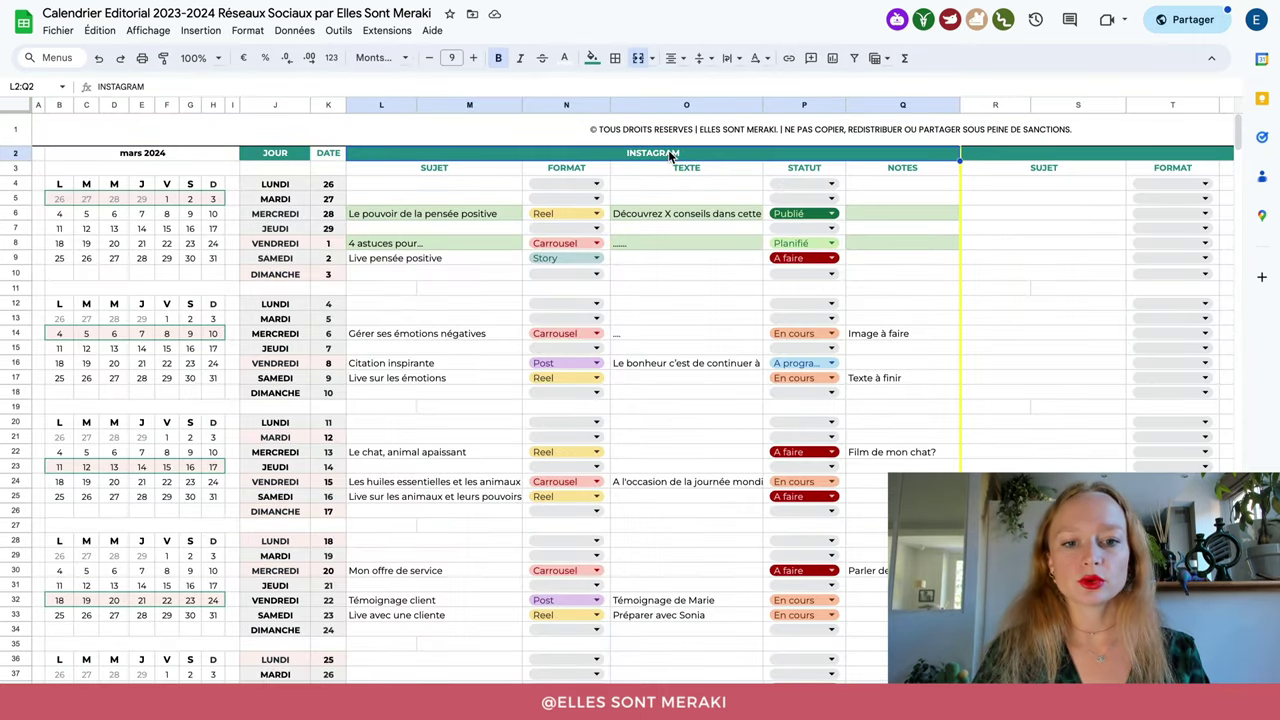
scroll(670, 155, right, 4)
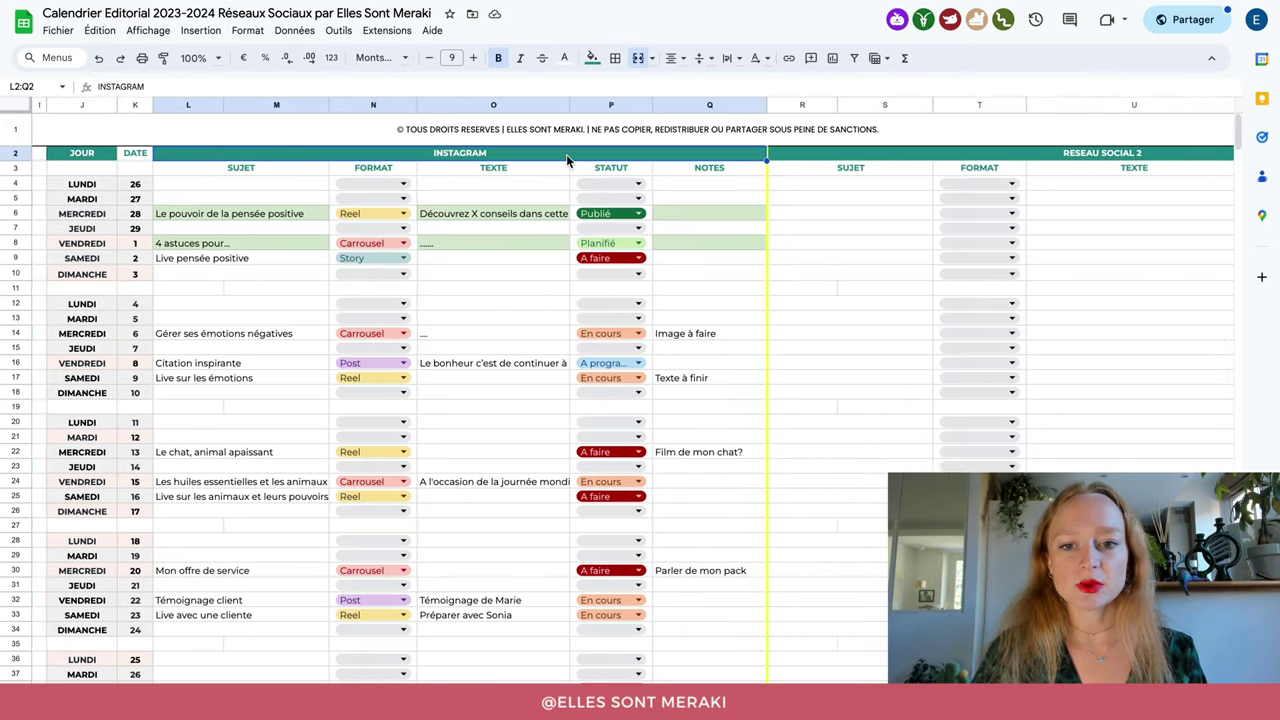
scroll(566, 154, right, 3)
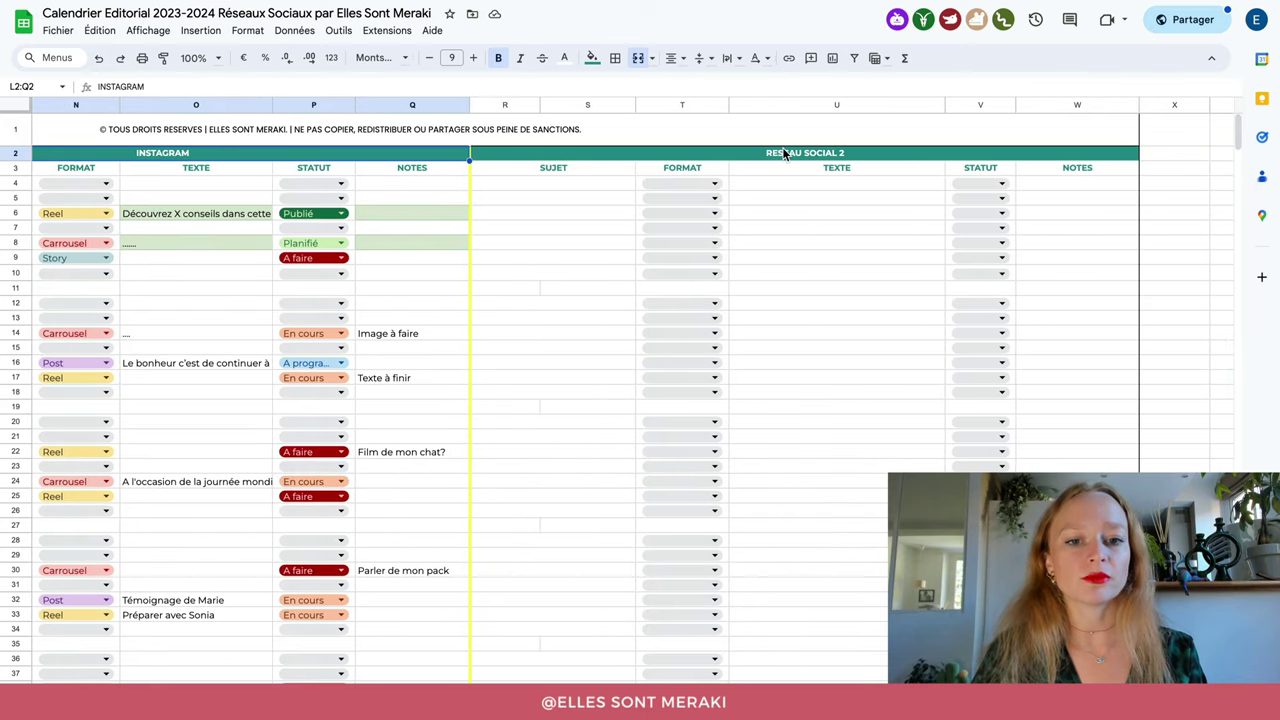
click(785, 153)
text(CEBOOK)
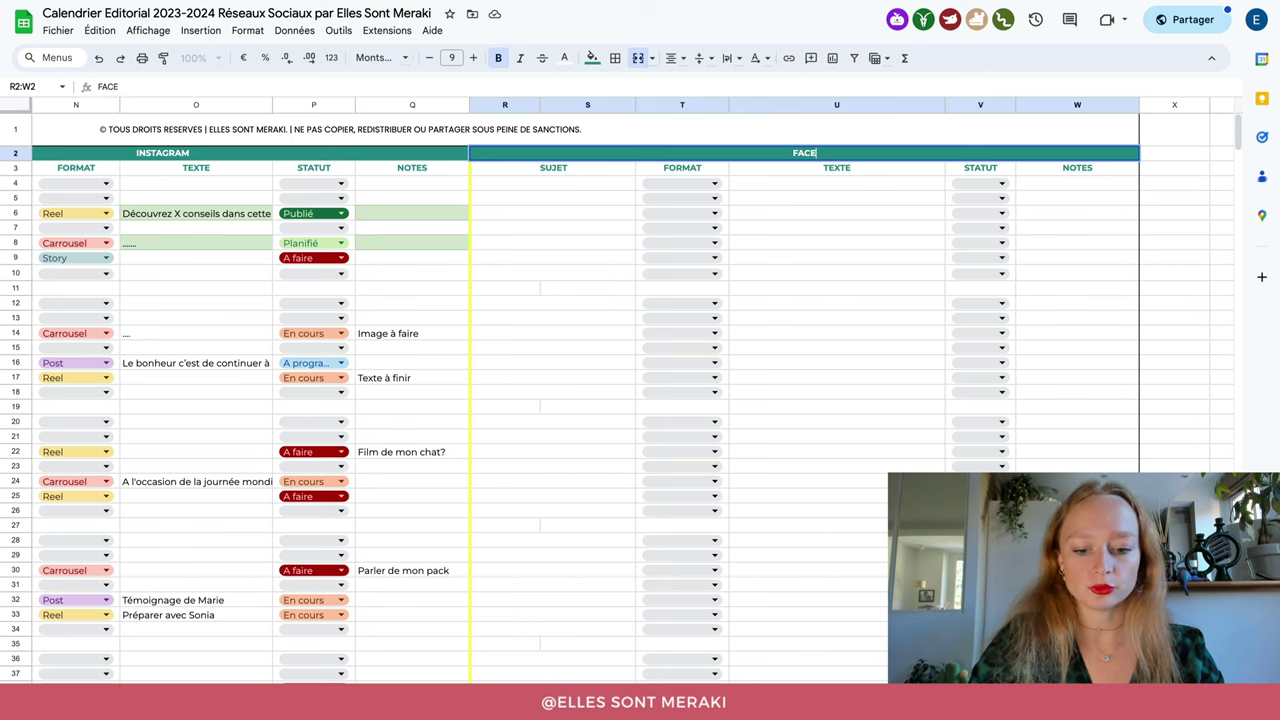
click(607, 207)
- Consult the publication frequency on the Mon Rythme de Publication sheet, and return to the March 2024 INSTAGRAM and FACEBOOK columns
scroll(607, 207, left, 5)
scroll(587, 233, left, 2)
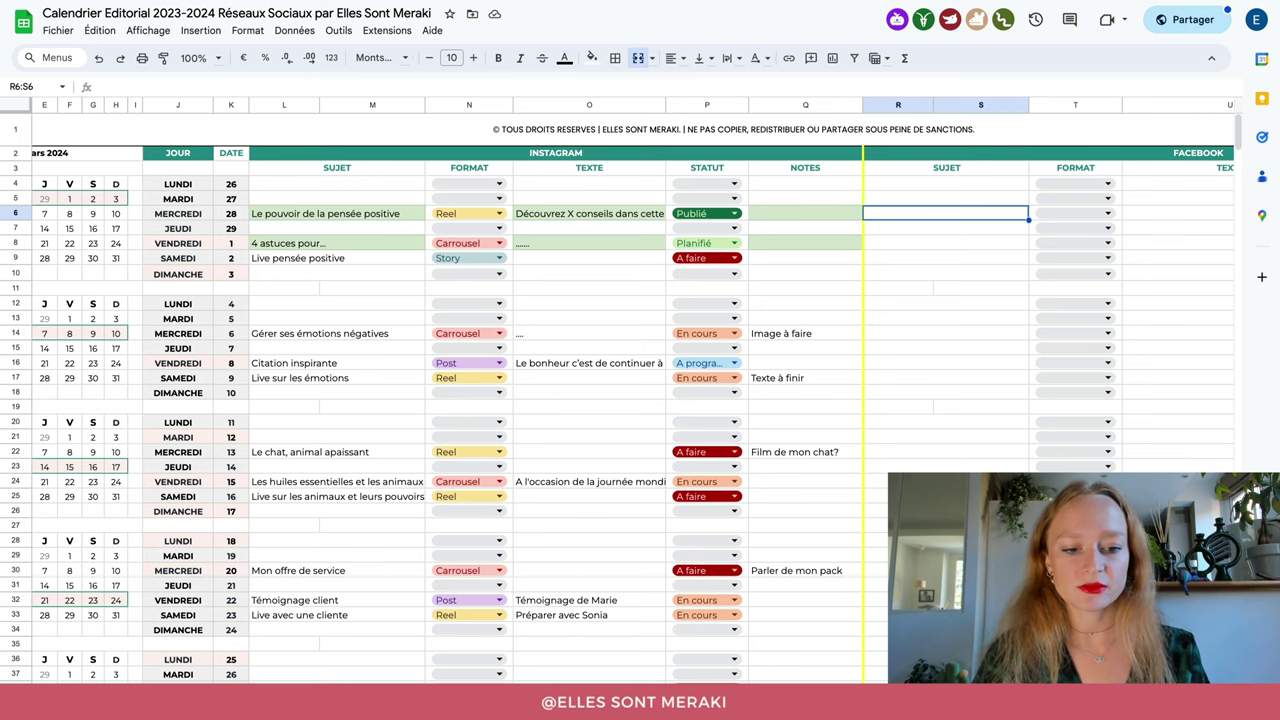
click(397, 652)
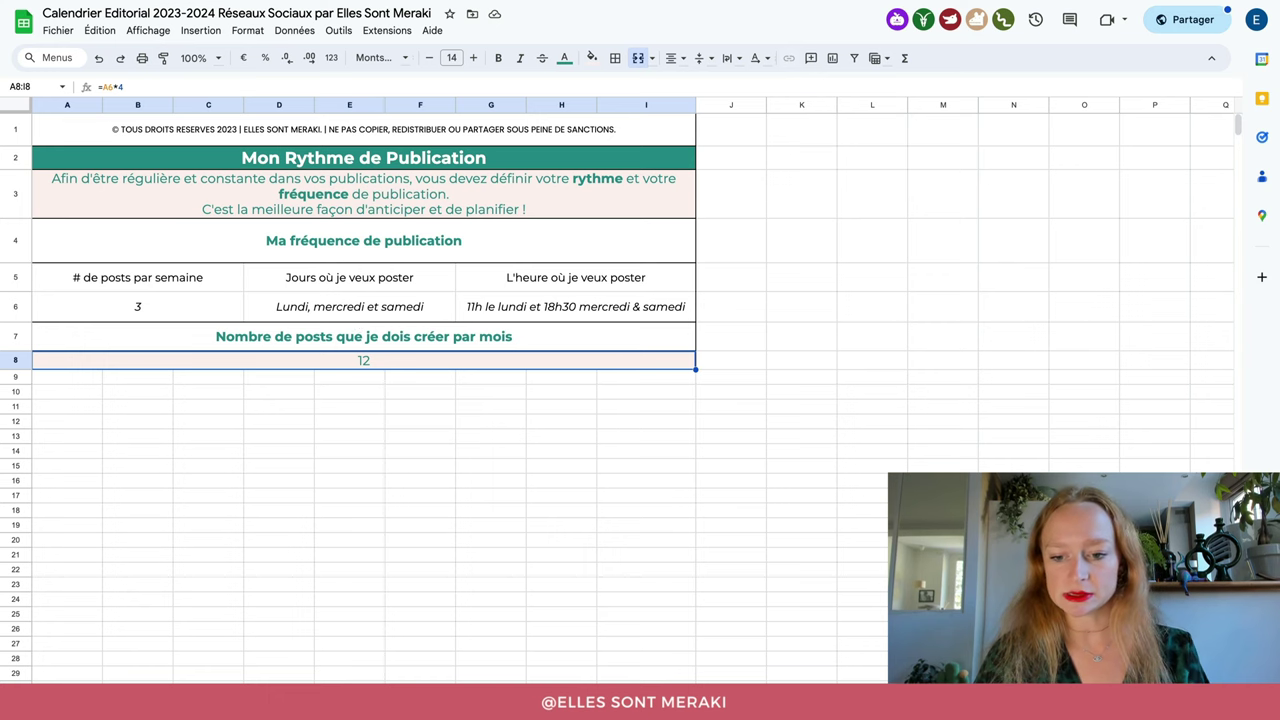
key(alt+Up)
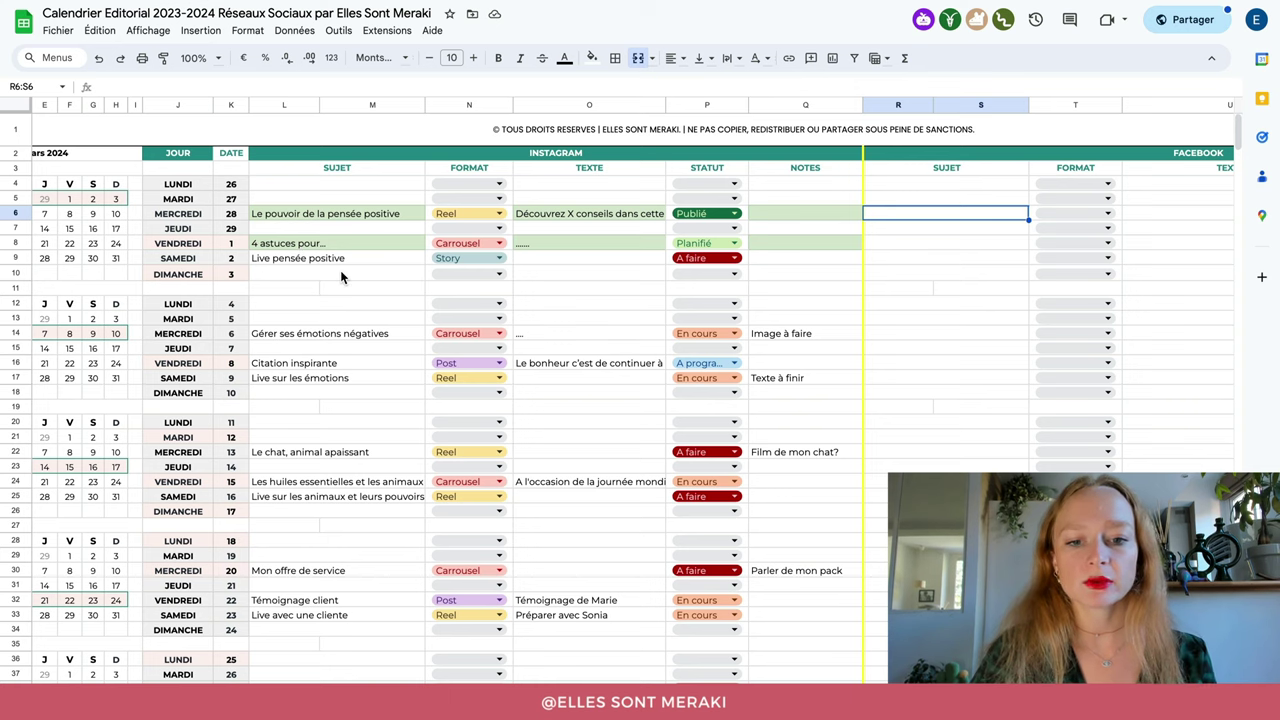
scroll(340, 277, right, 5)
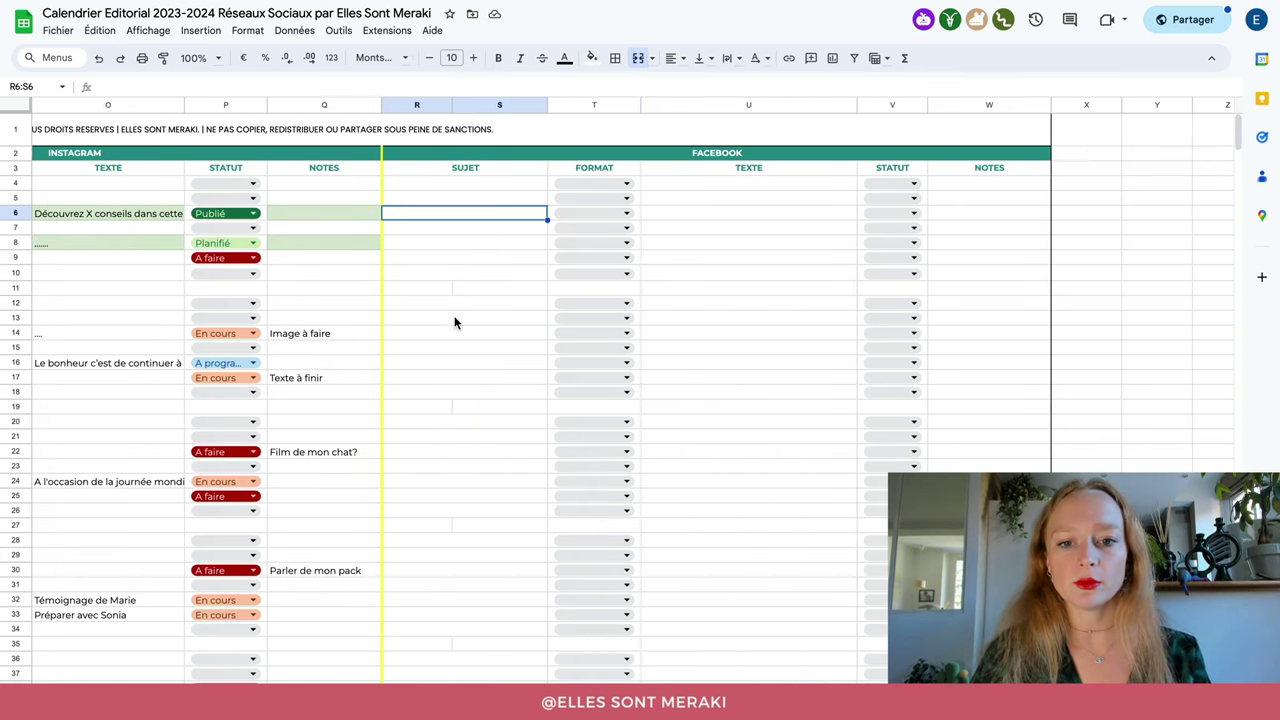
scroll(629, 206, left, 6)
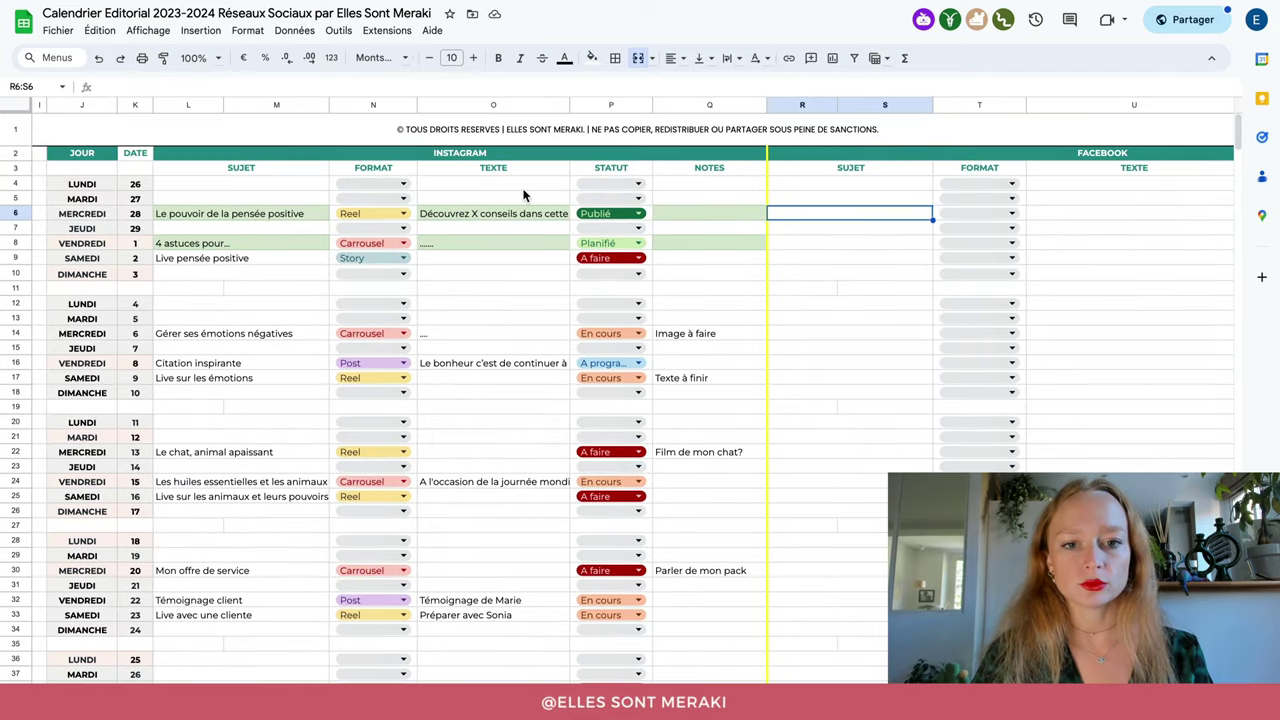
- Enter the FACEBOOK subject "5 façons de se détendre" for Monday 26 and set its format to Carrousel
click(201, 187)
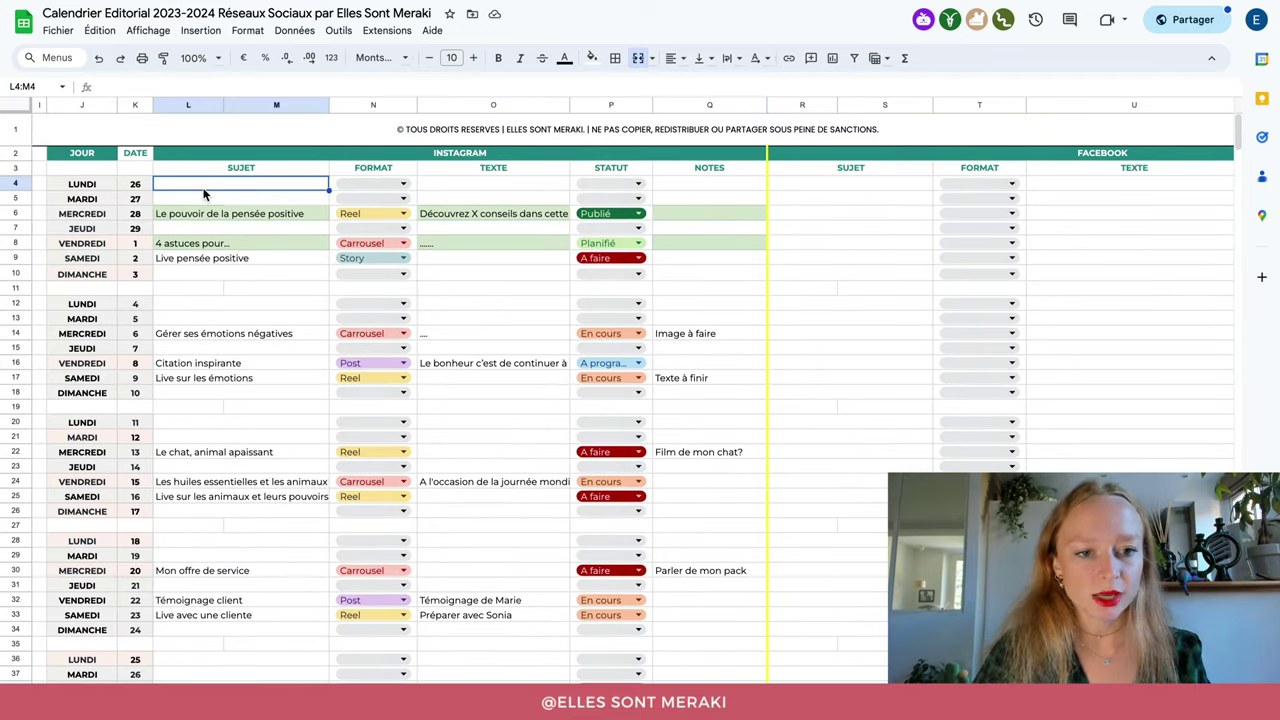
click(839, 187)
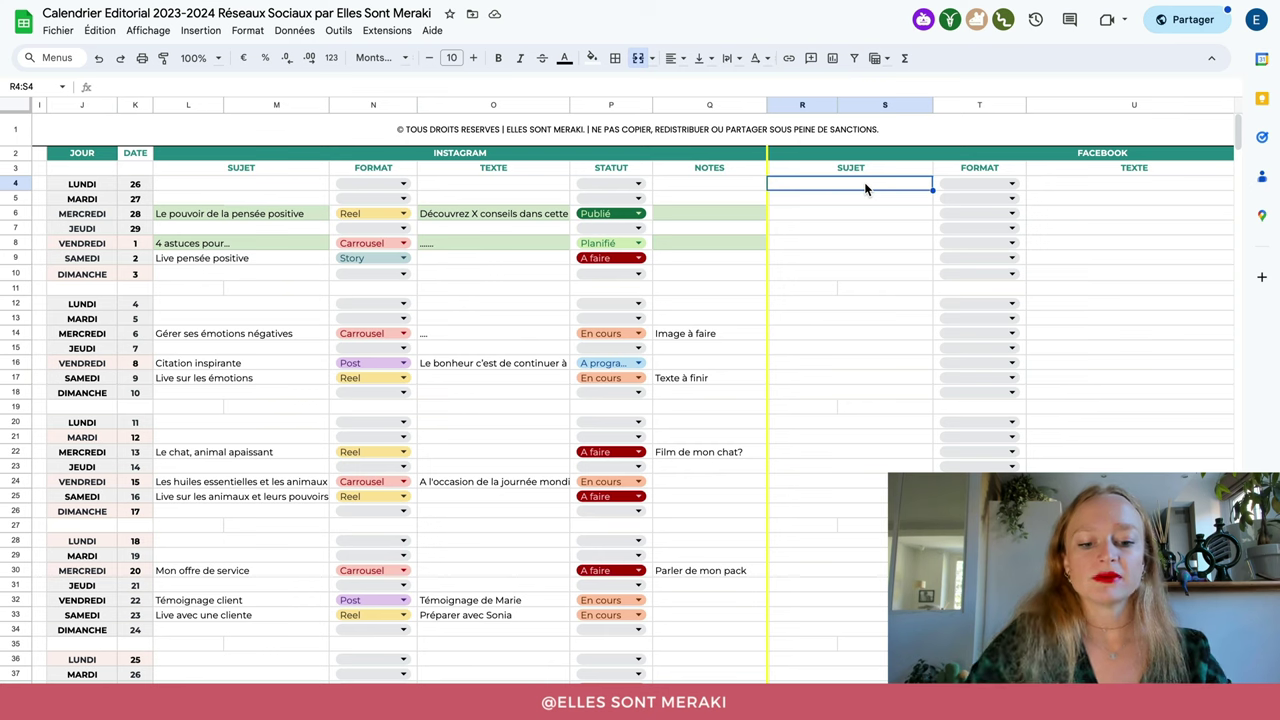
text(5 facçon)
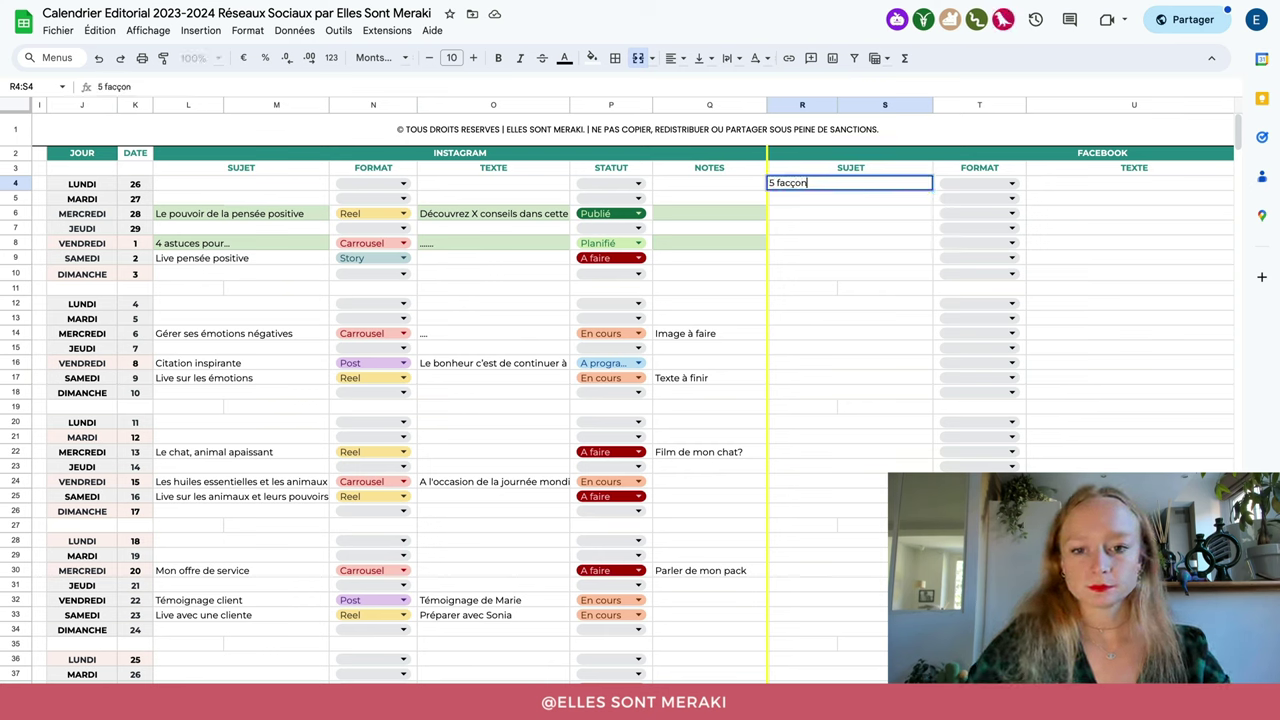
key(BackSpace)
key(BackSpace)
key(BackSpace)
key(BackSpace)
text(çons de s)
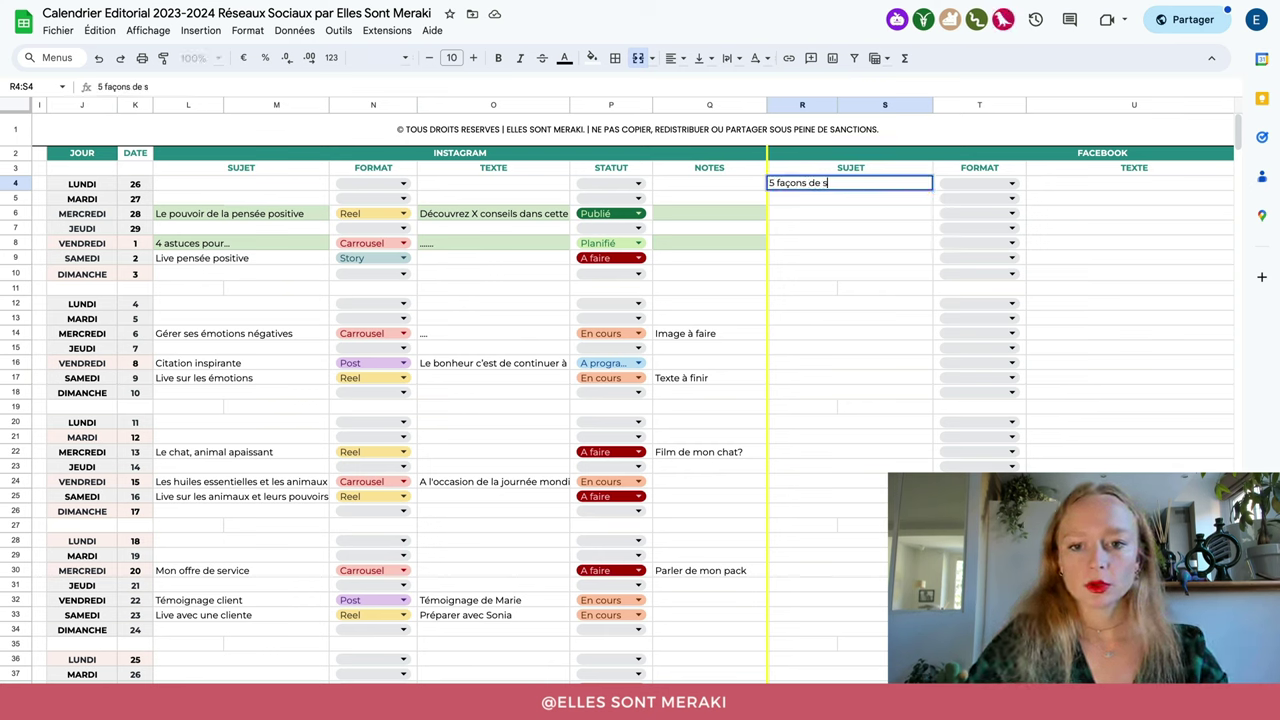
text(e détendre)
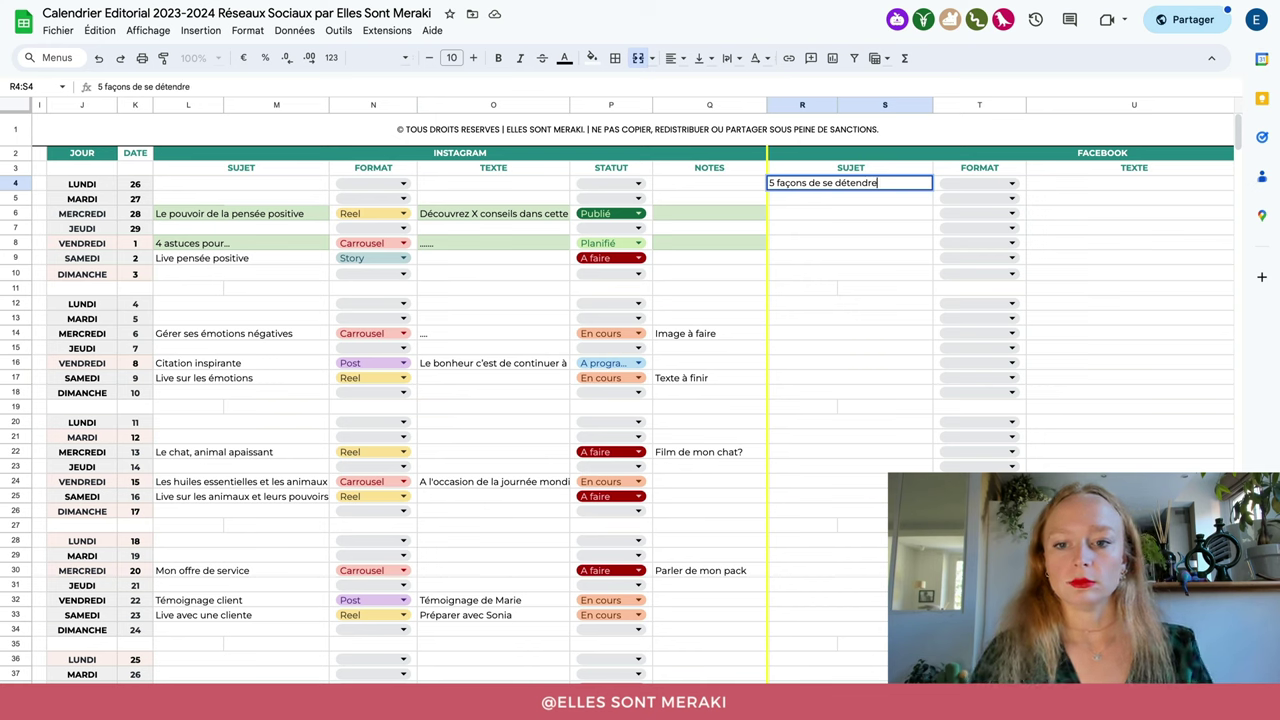
click(922, 226)
click(1012, 183)
click(1008, 204)
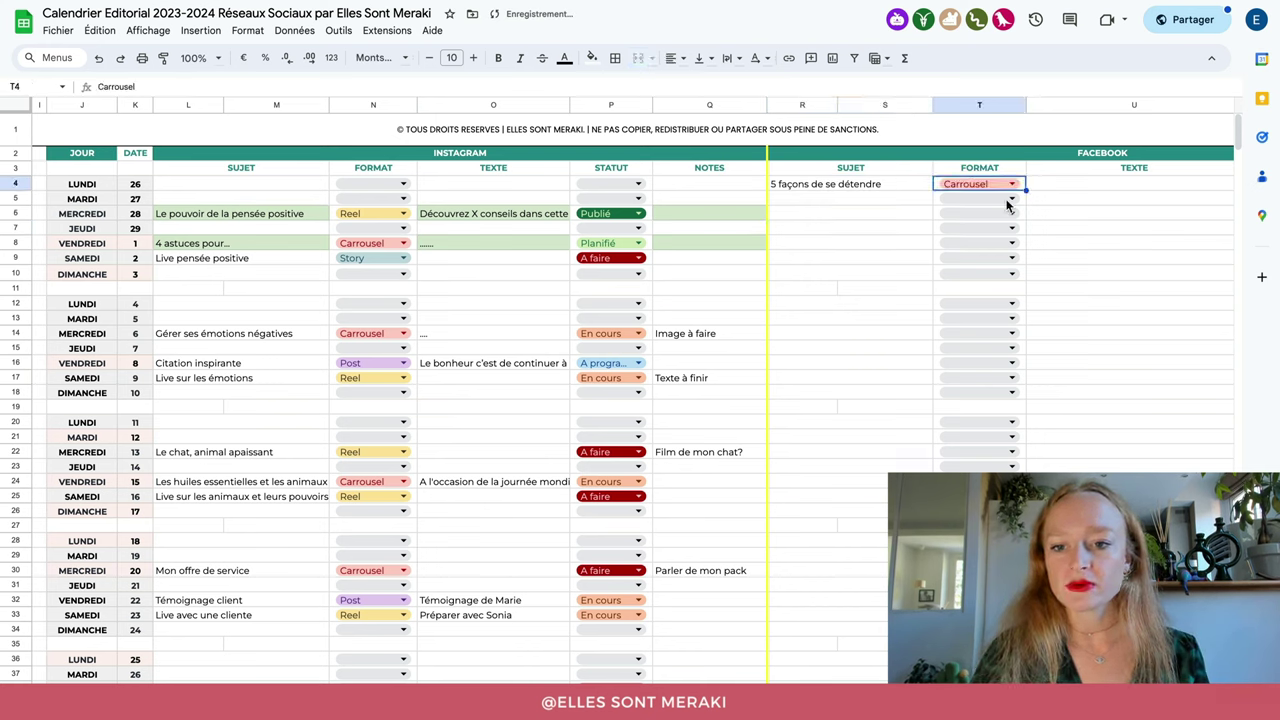
- Enter the FACEBOOK text "Voici 5 façons simples et ludiques de vous détendre...." for Monday 26
click(1120, 186)
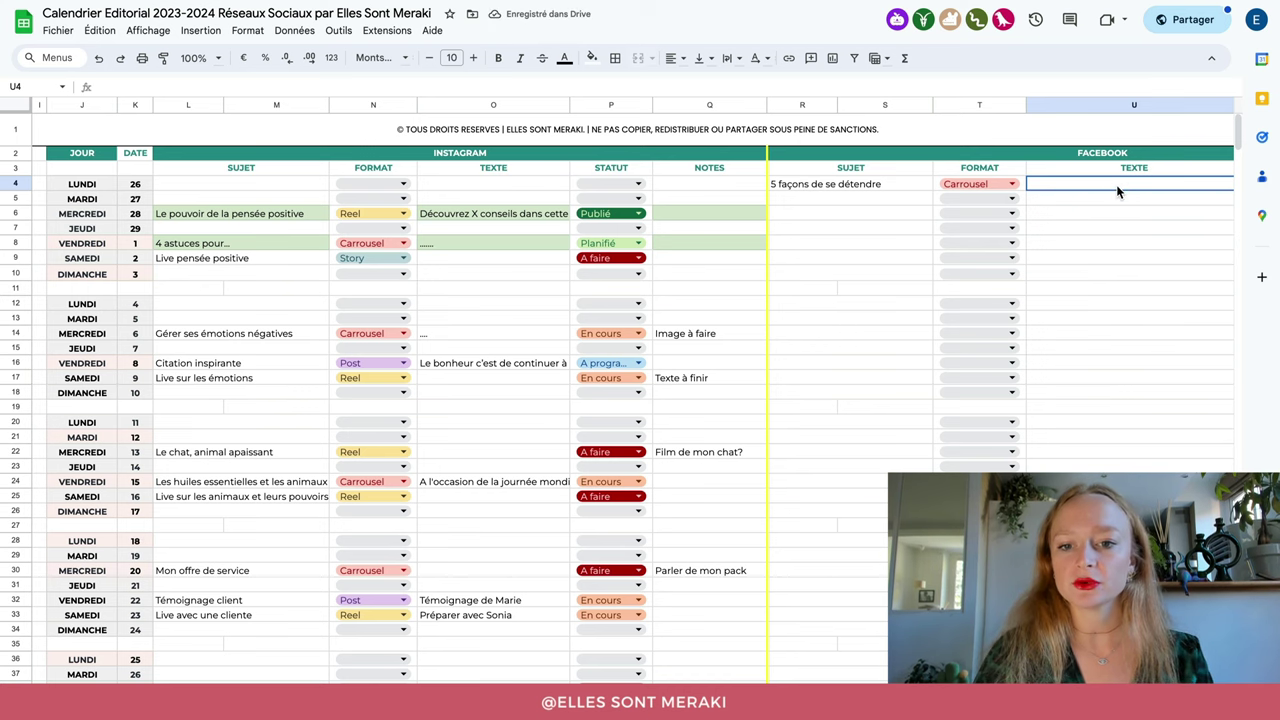
scroll(1118, 190, right, 5)
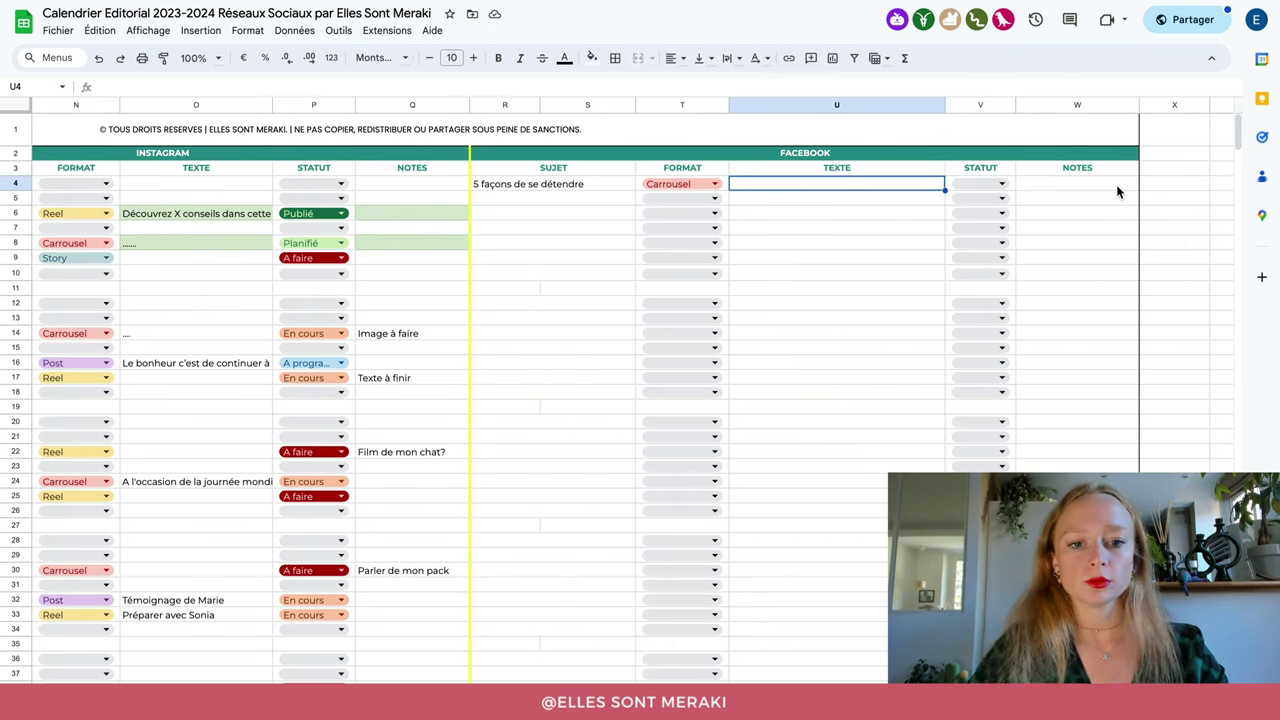
text(Voci)
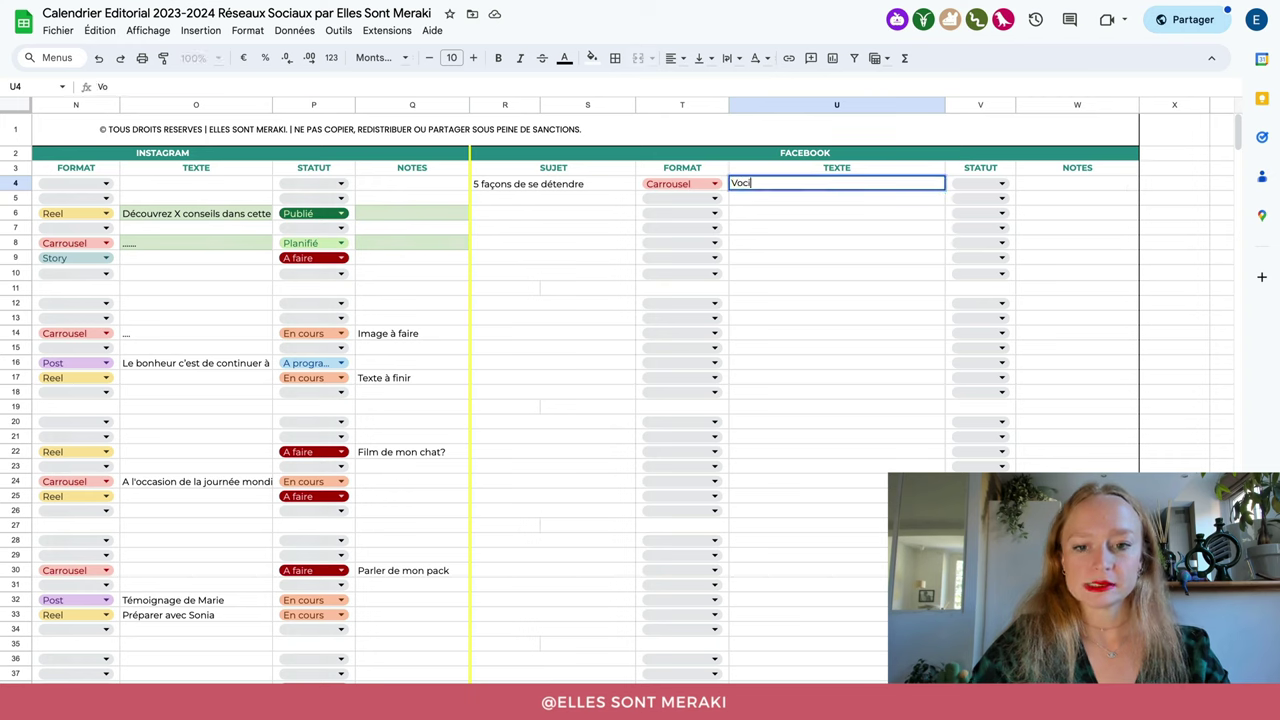
text(ici )
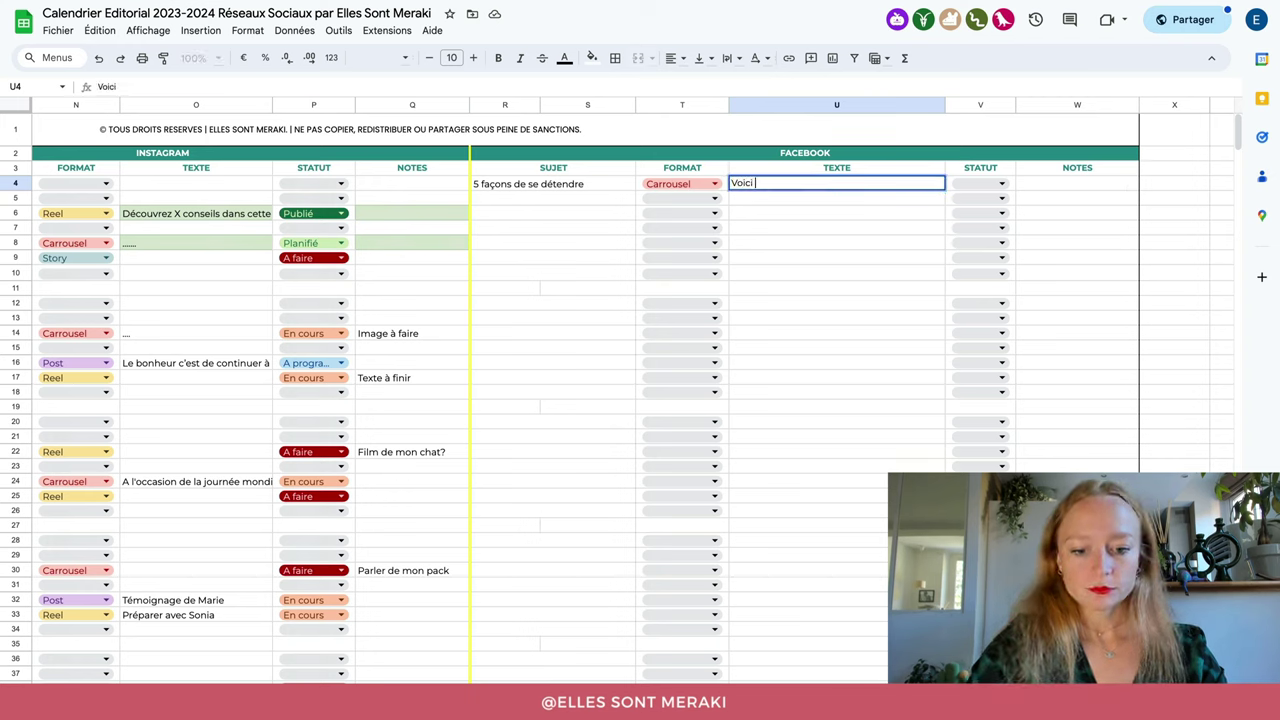
text(5 façons s)
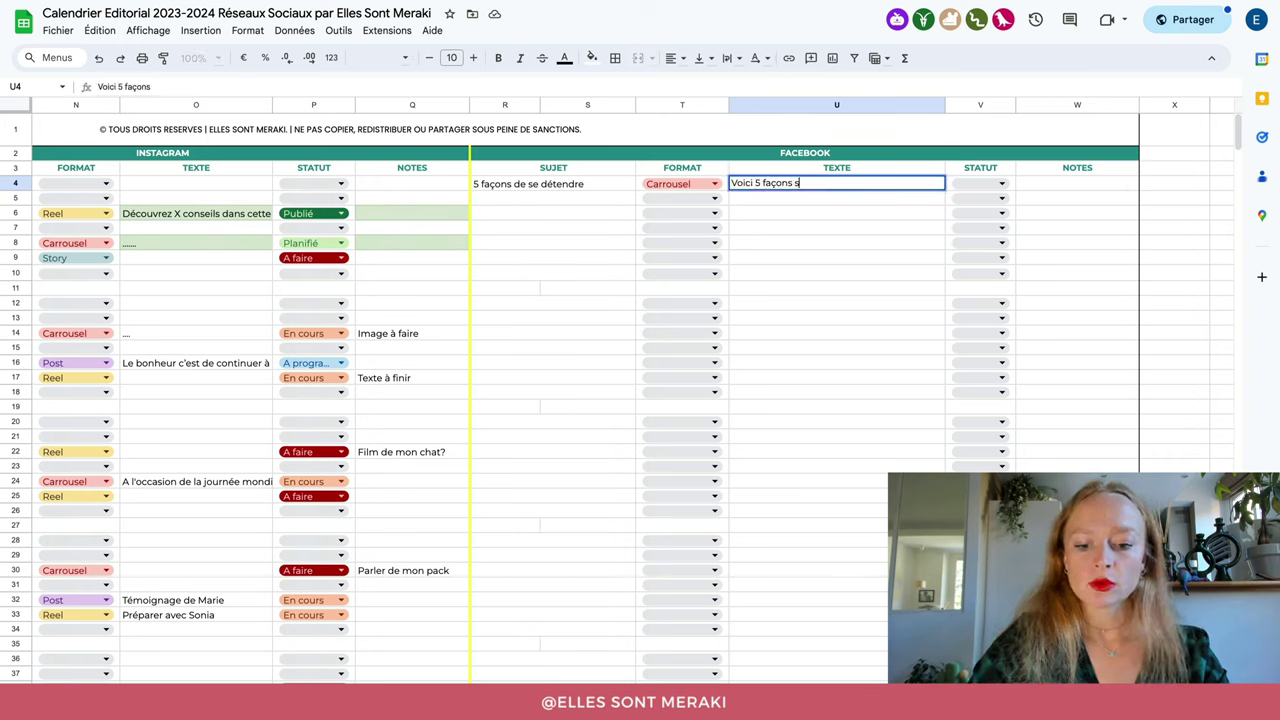
text(imples et ludiqu)
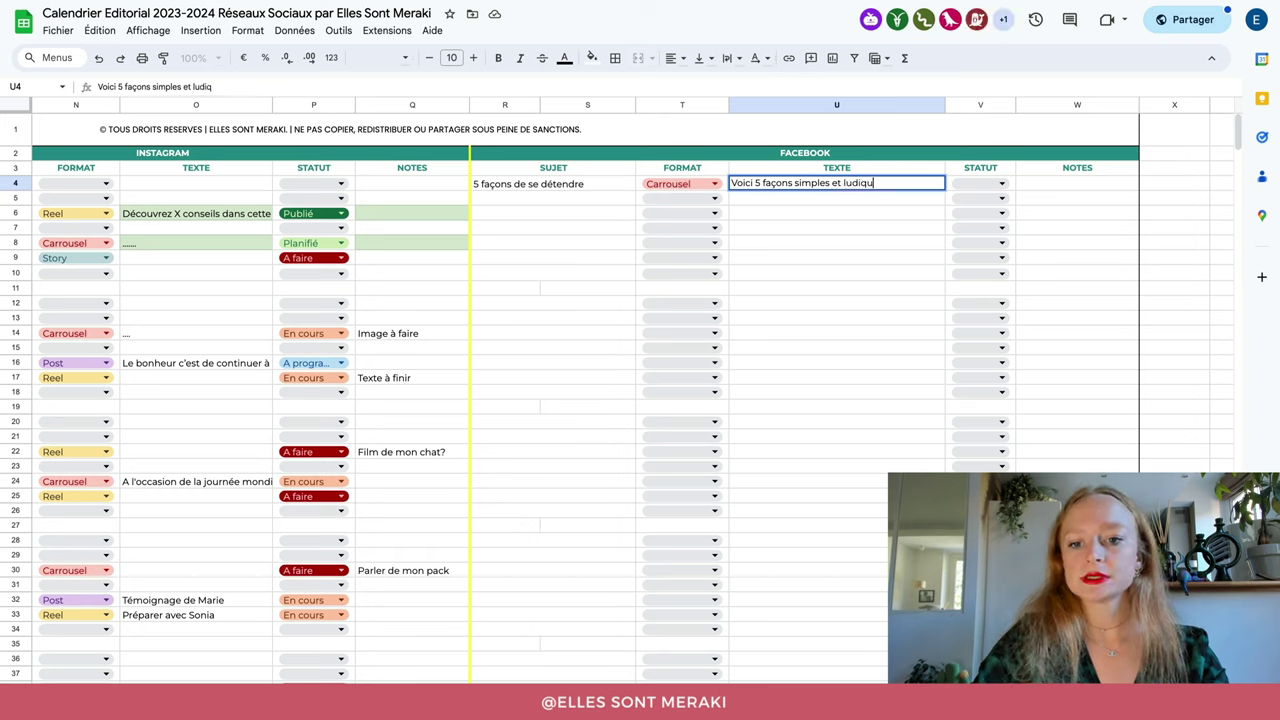
text(es de vous détendre...)
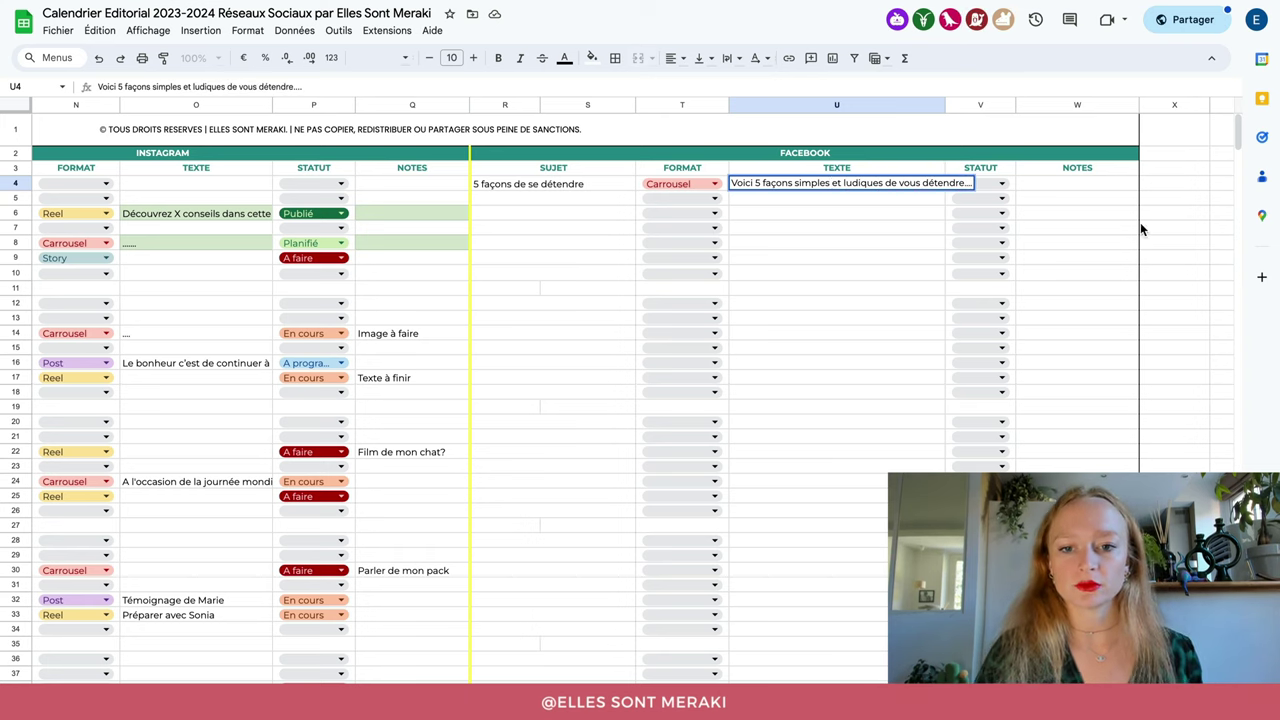
click(951, 232)
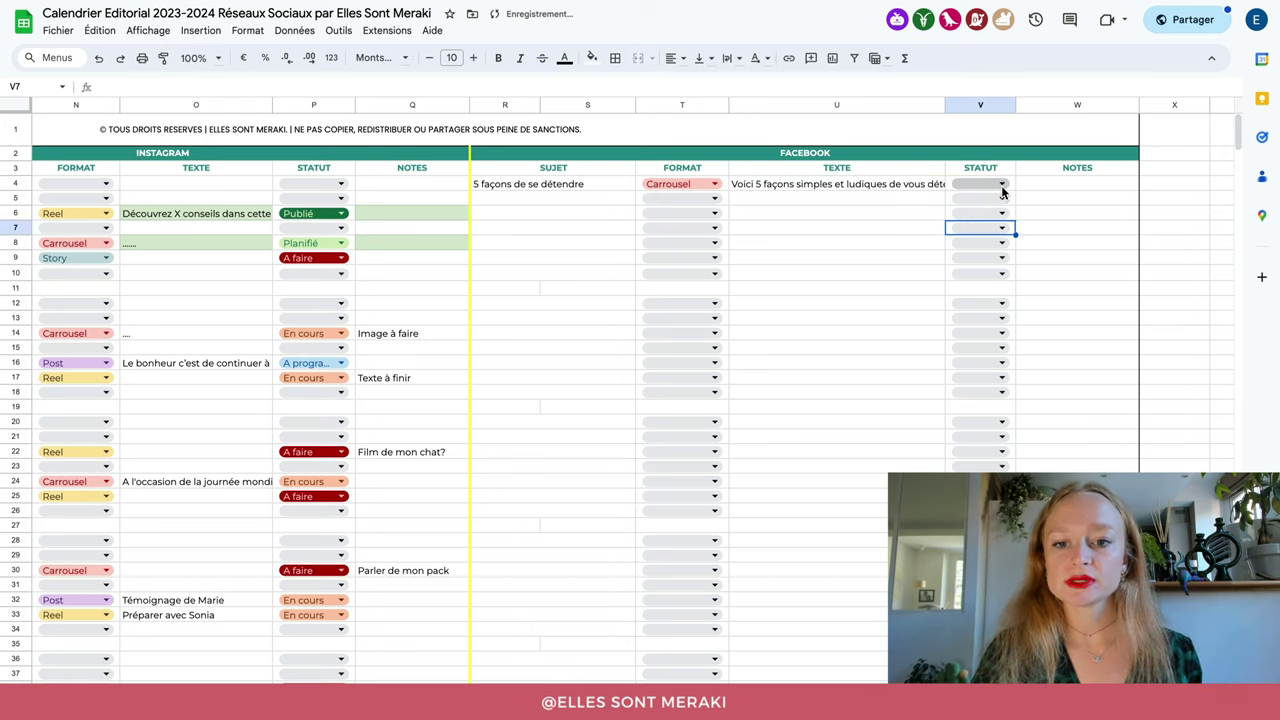
- Set the FACEBOOK status for Monday 26 to A faire and add the note "Inspiration : livre de ..."
click(1003, 190)
click(1012, 207)
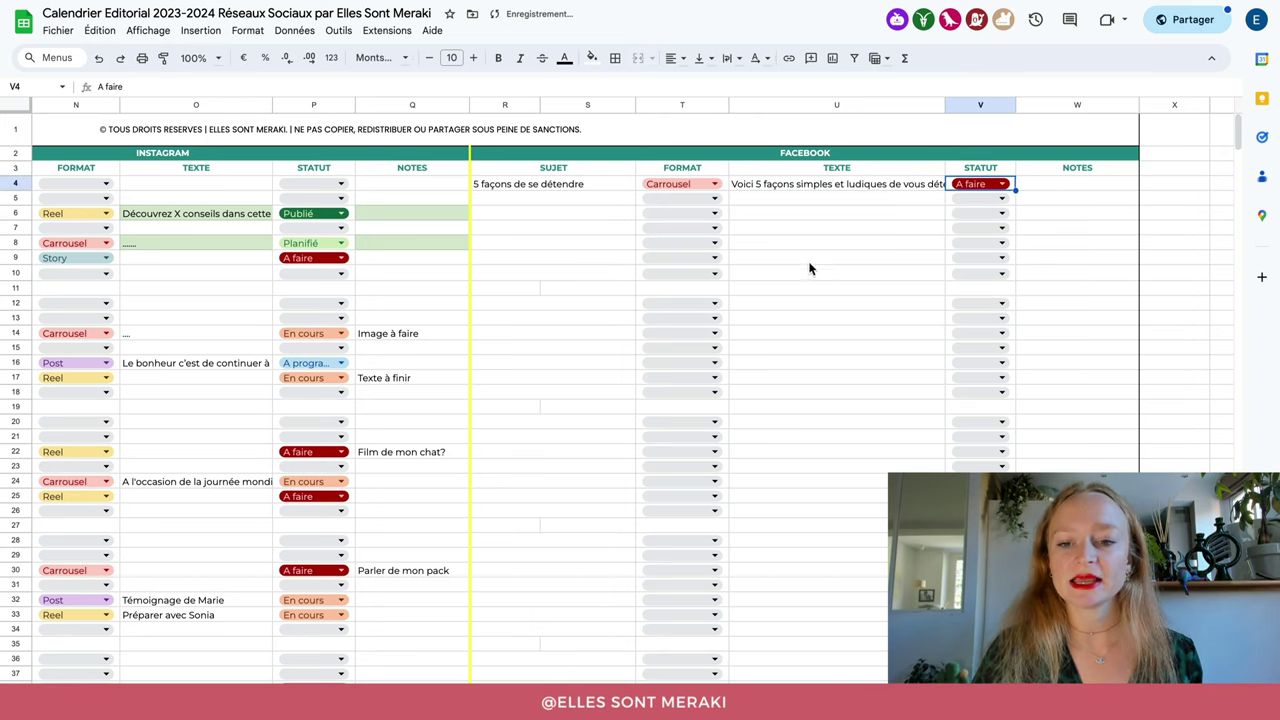
click(1065, 186)
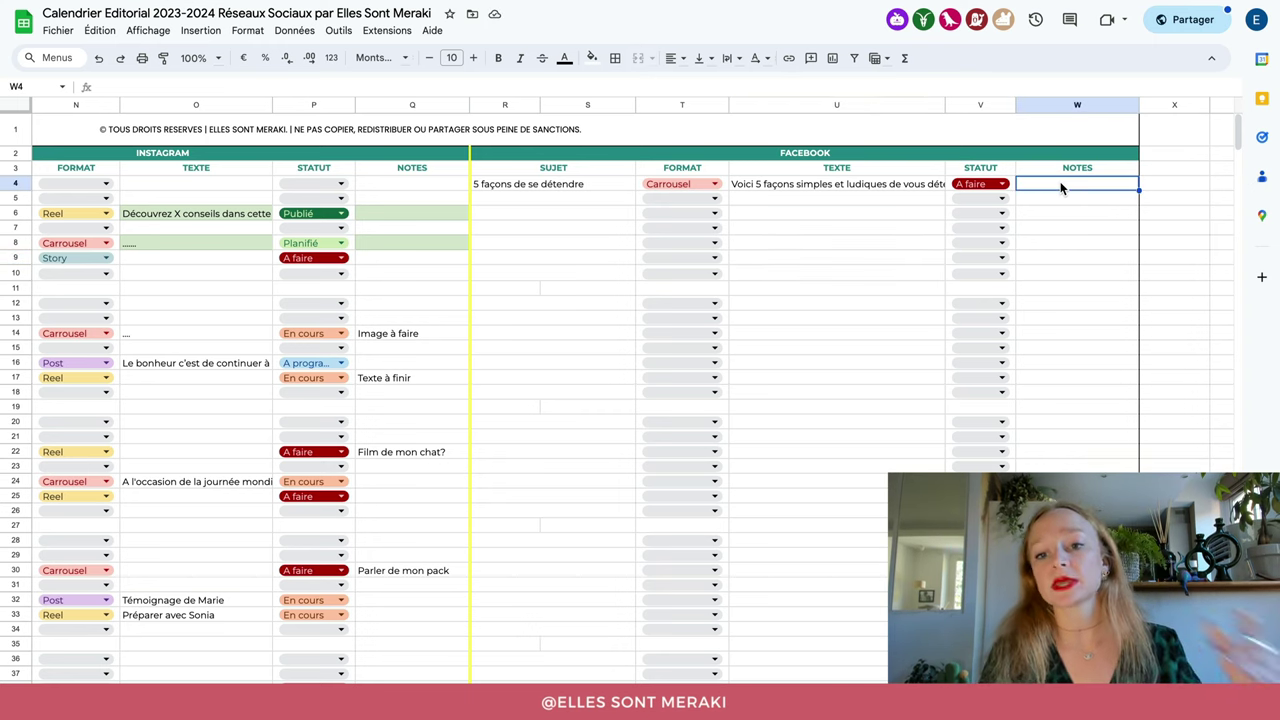
text(Inspirati)
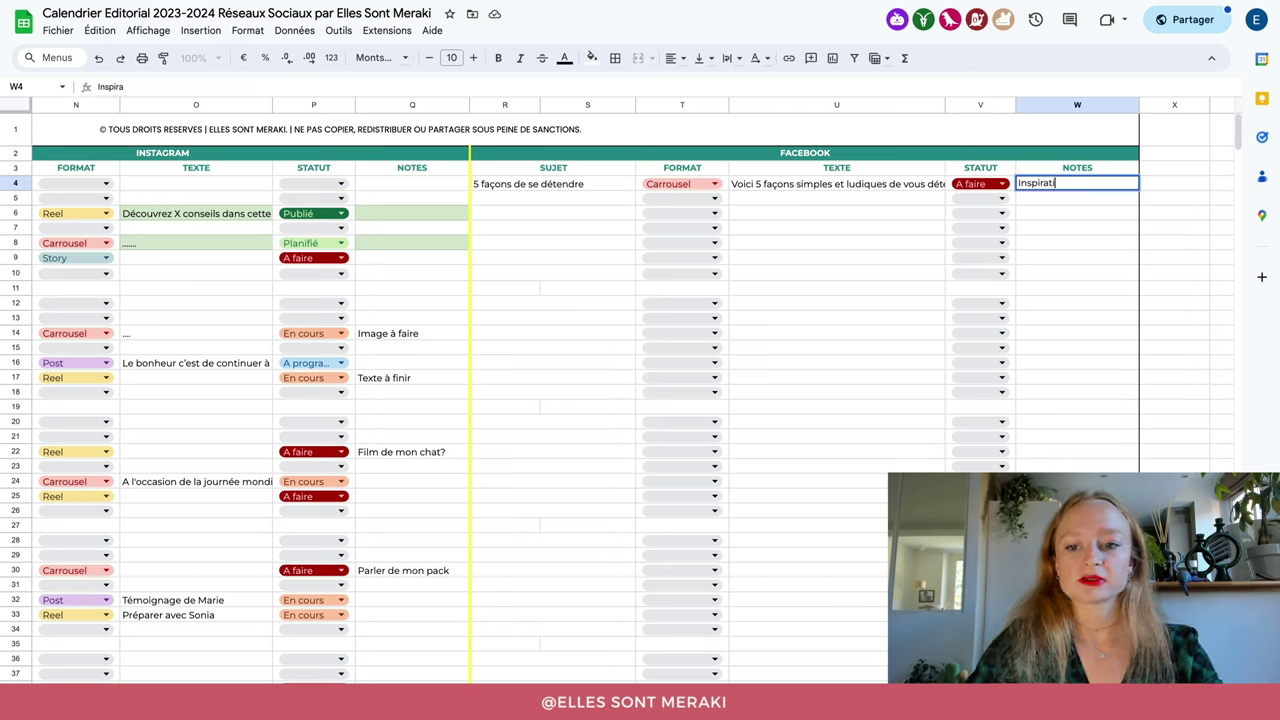
text(on : livre de ...)
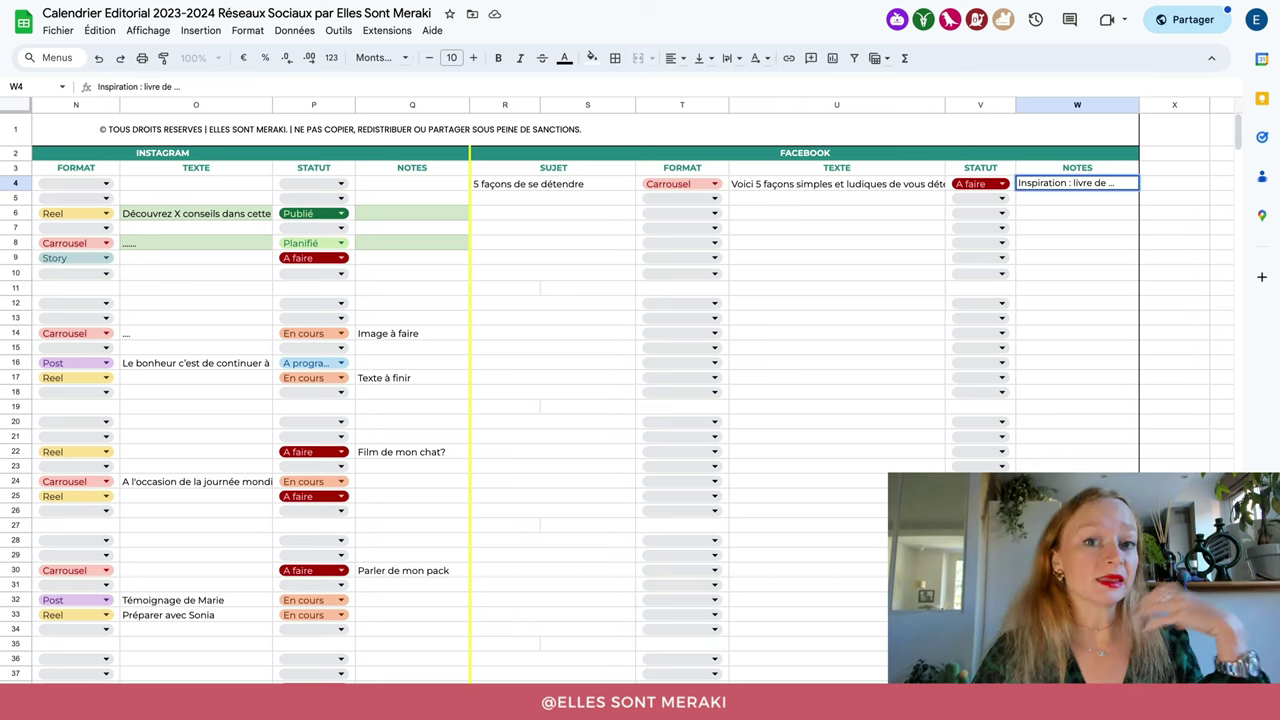
click(1052, 217)
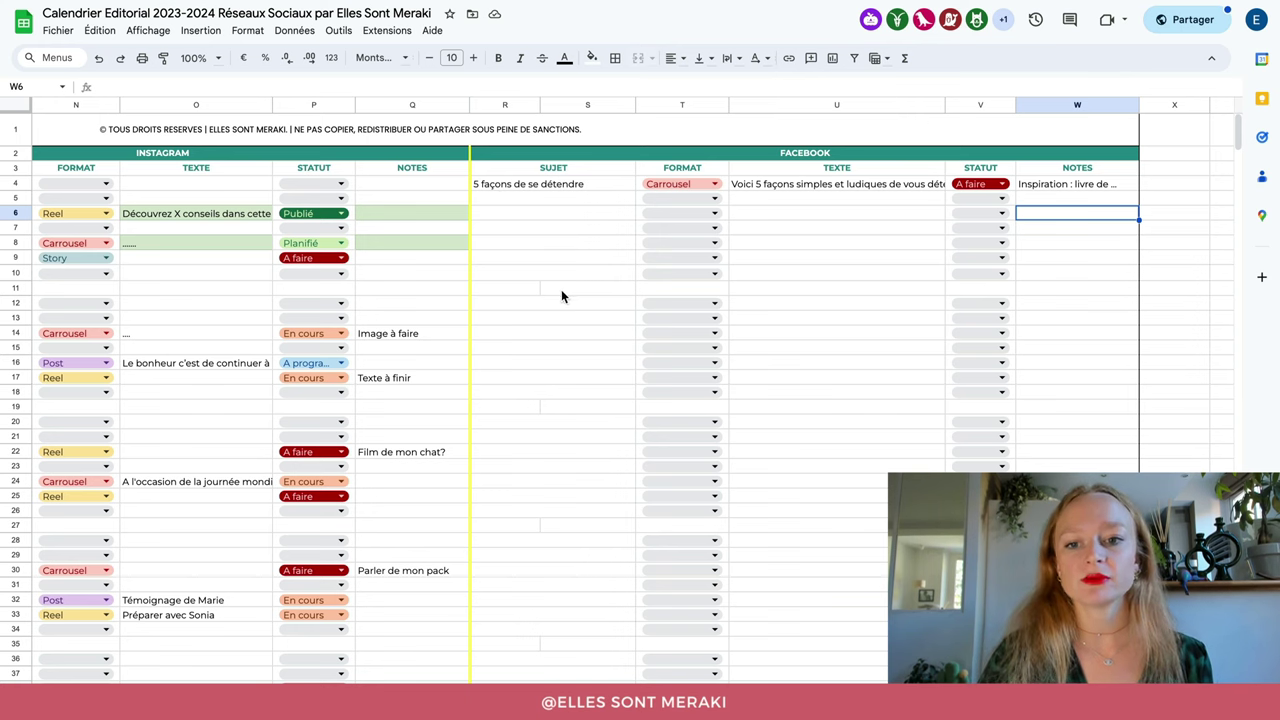
- Advance the INSTAGRAM status of the Friday 8 "Citation inspirante" post to Planifié and finally to Publié
scroll(551, 304, down, 1)
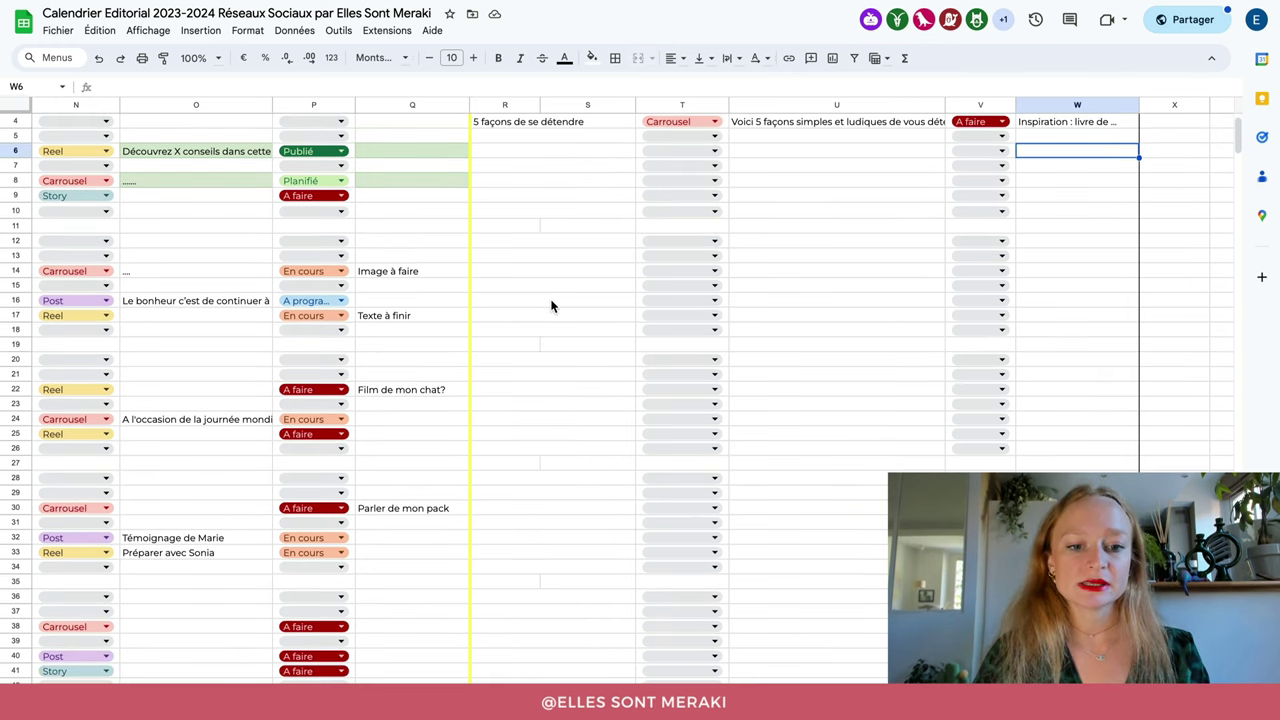
scroll(551, 304, left, 10)
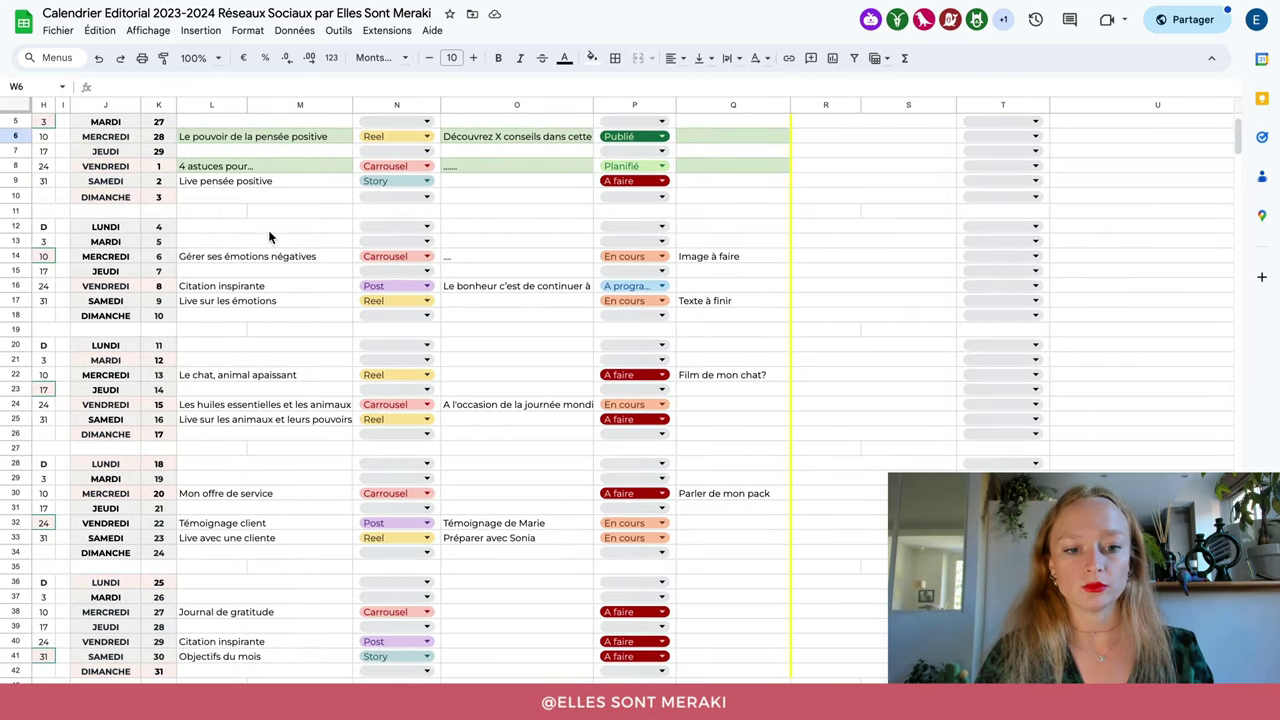
scroll(333, 424, up, 1)
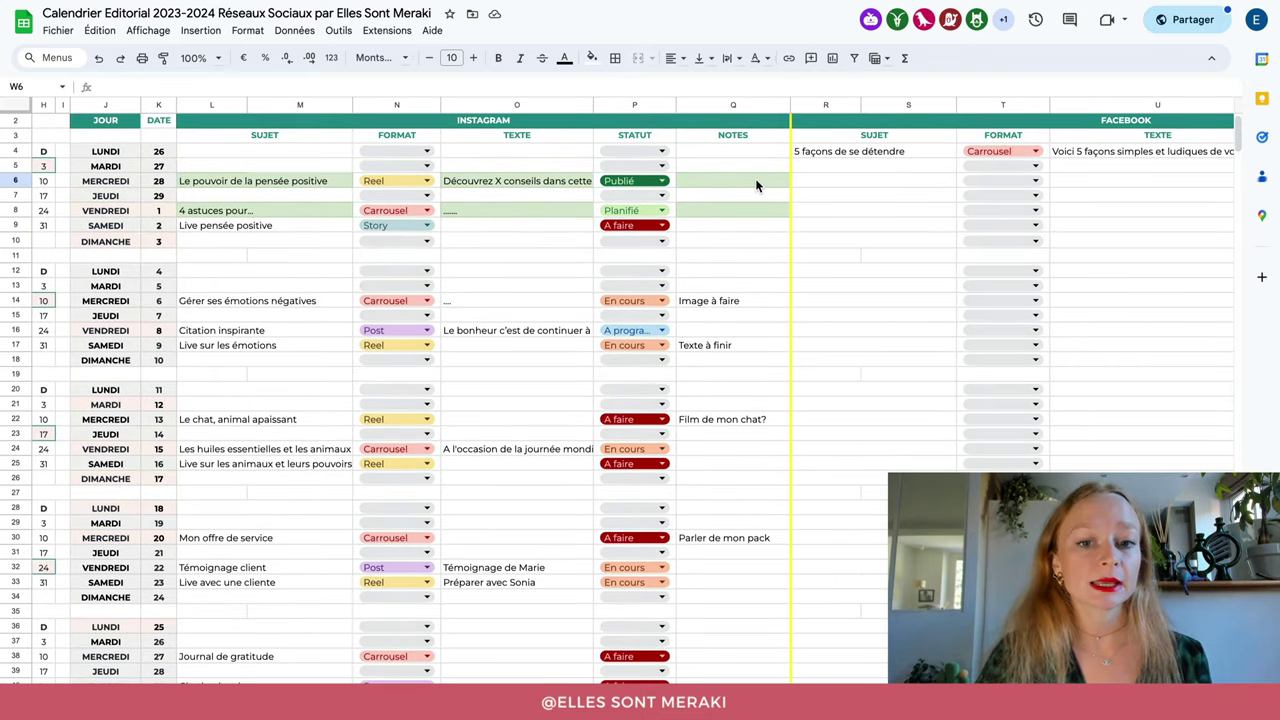
click(642, 333)
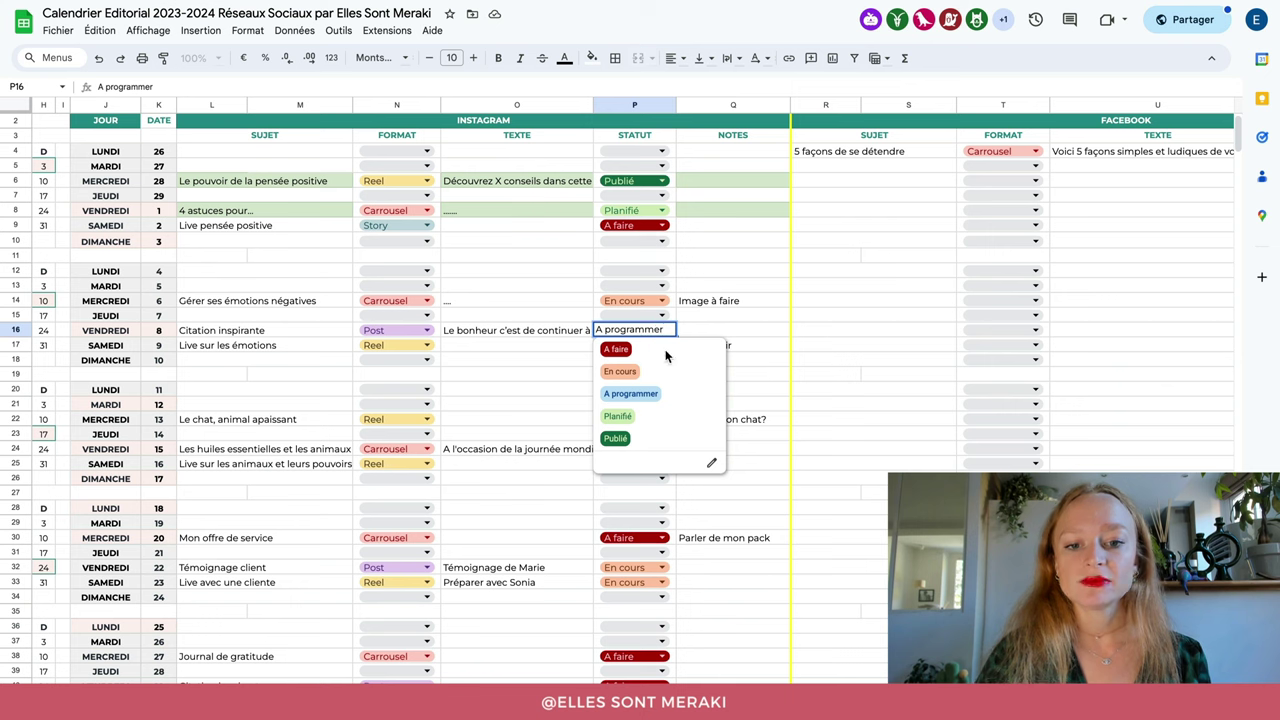
click(654, 418)
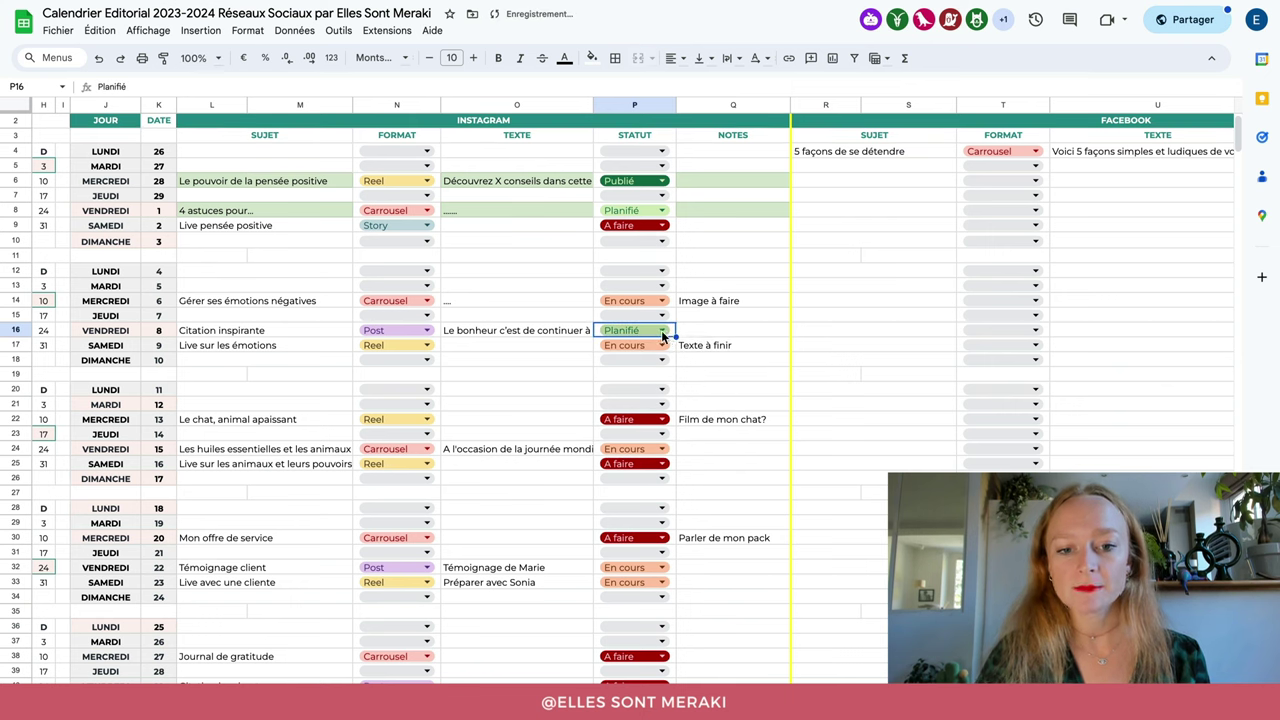
click(666, 333)
click(646, 441)
click(532, 366)
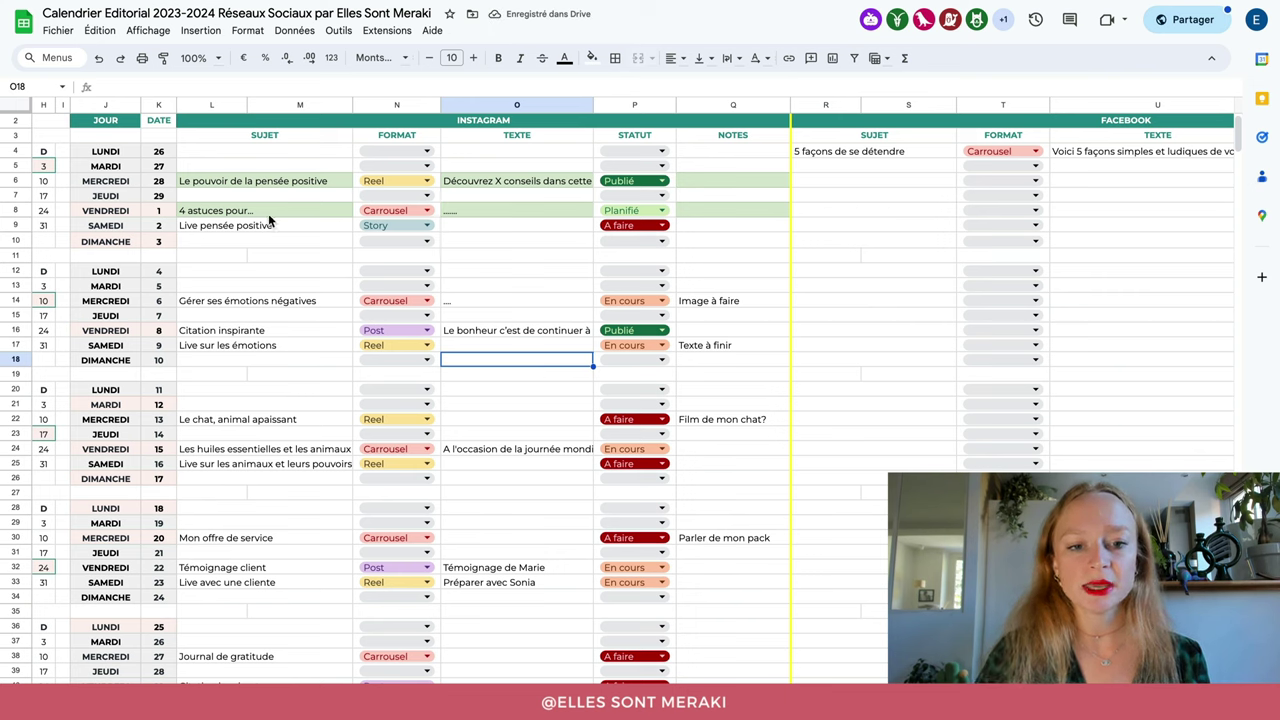
- Fill the Friday 8 INSTAGRAM row, from SUJET through NOTES, with light green to mark the post as done
click(225, 333)
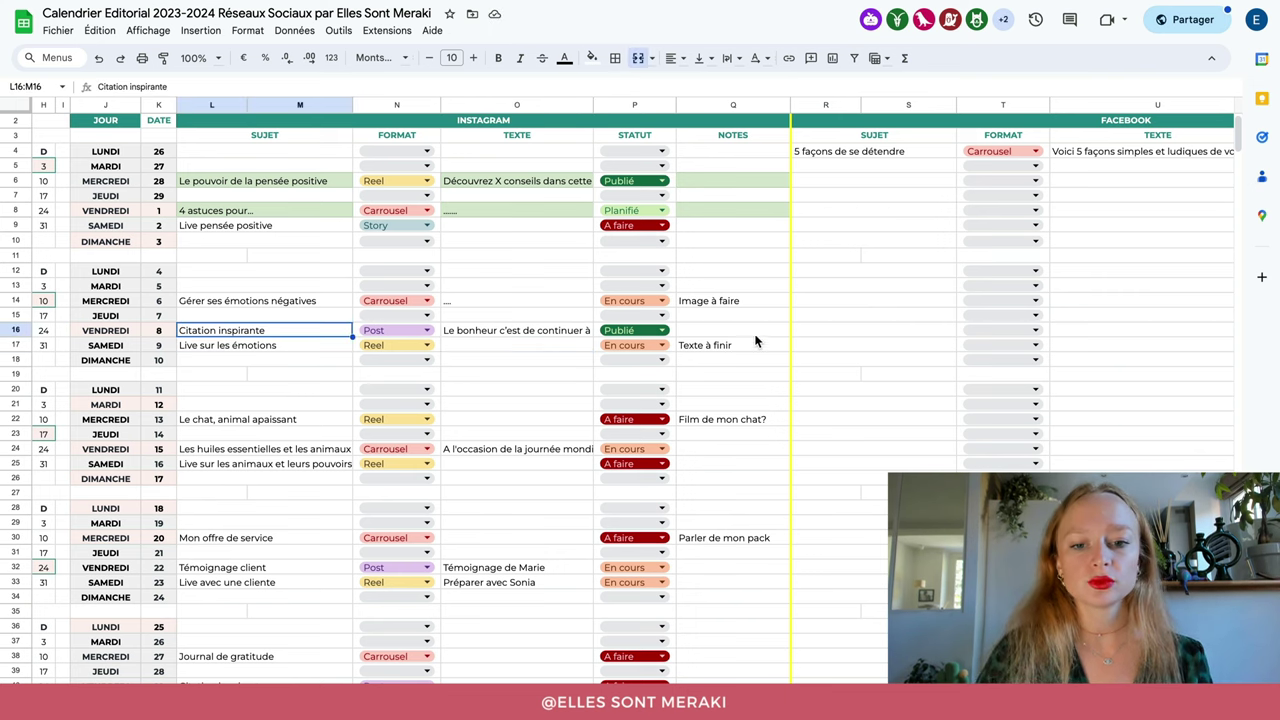
shift+click(756, 337)
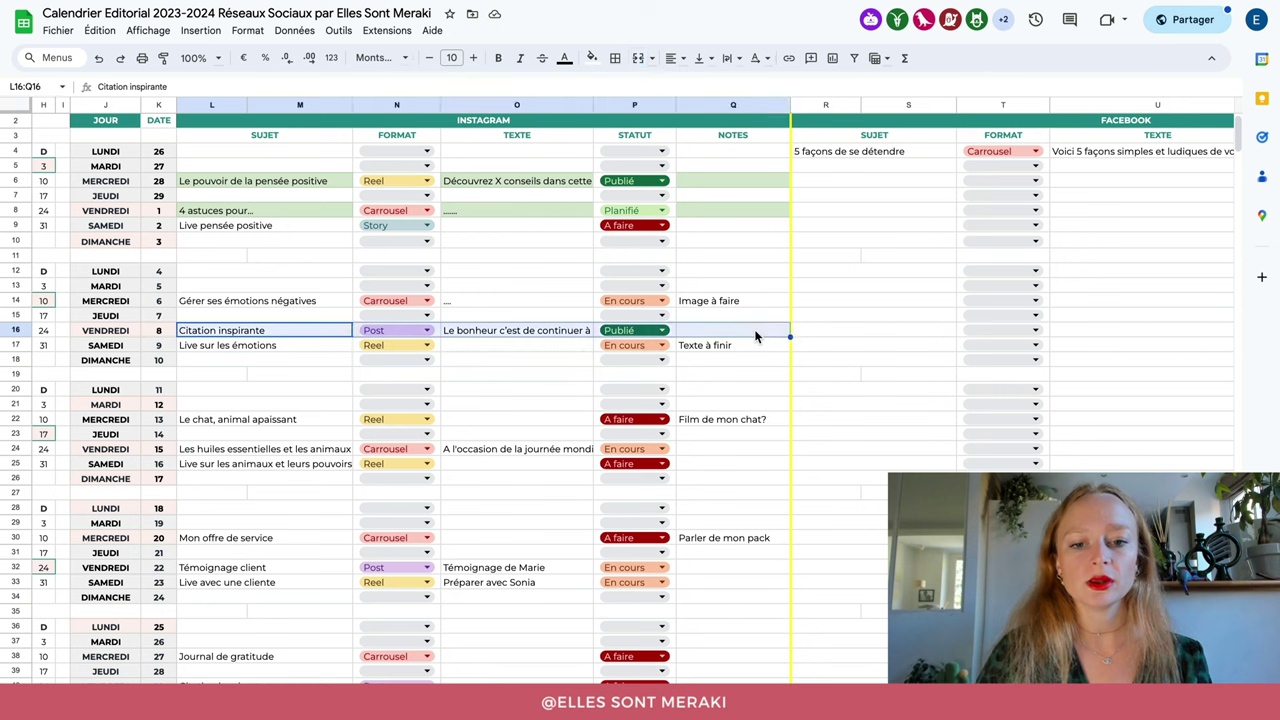
click(591, 57)
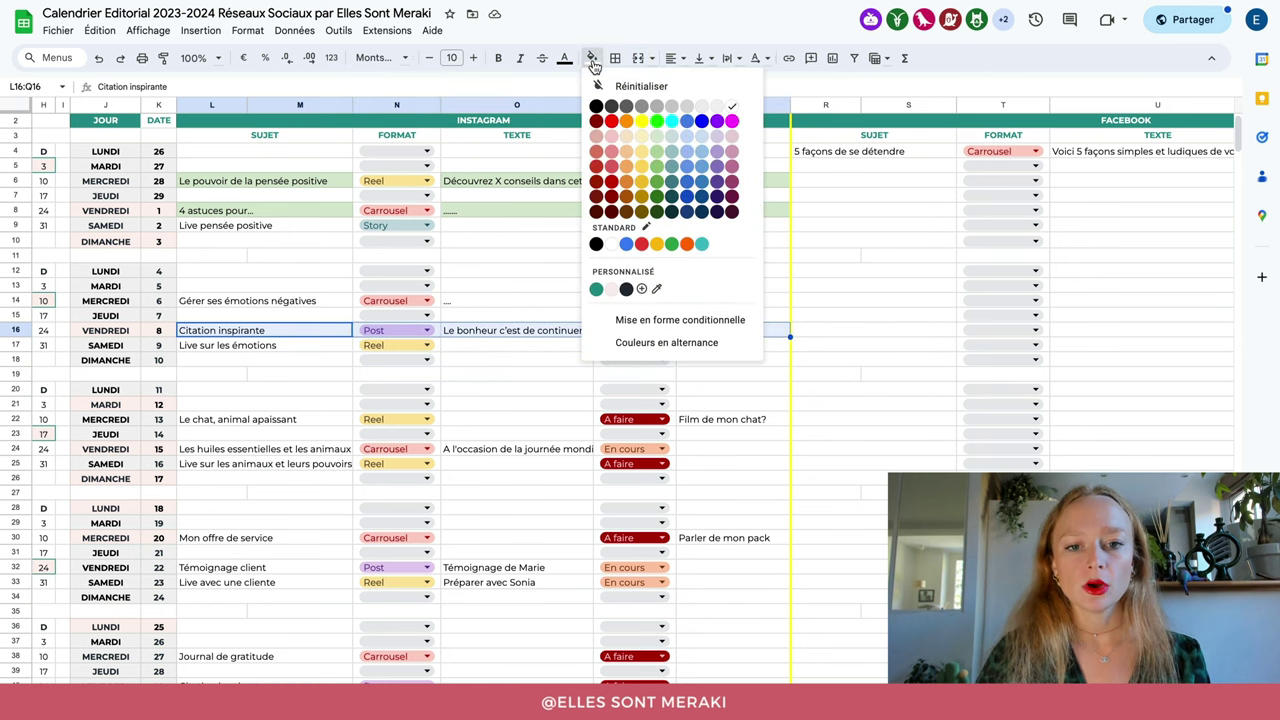
click(670, 136)
click(749, 346)
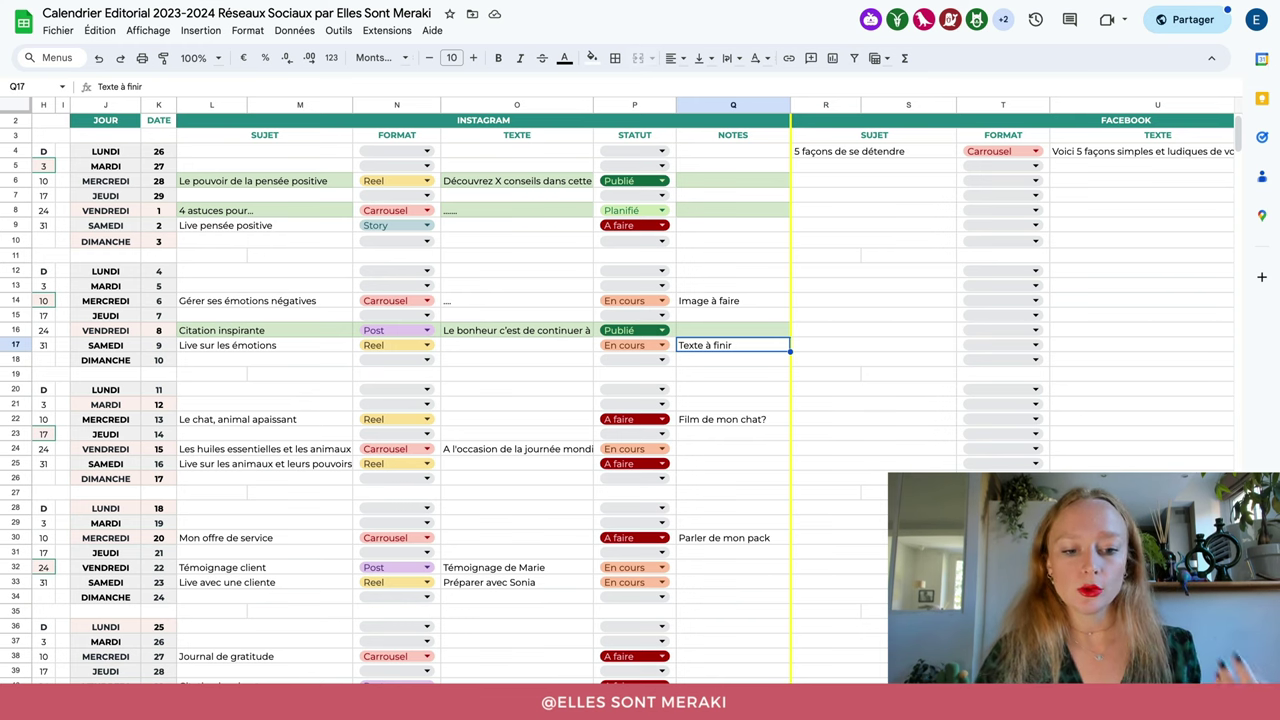
scroll(640, 390, left, 3)
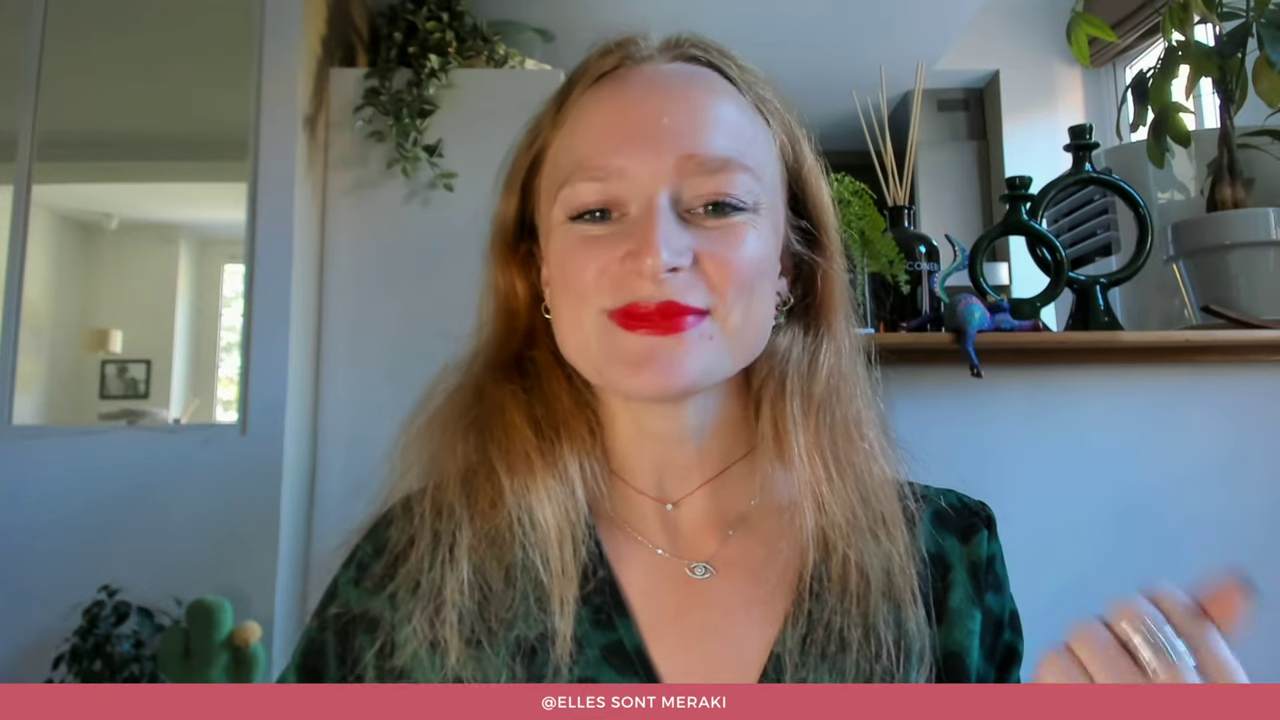